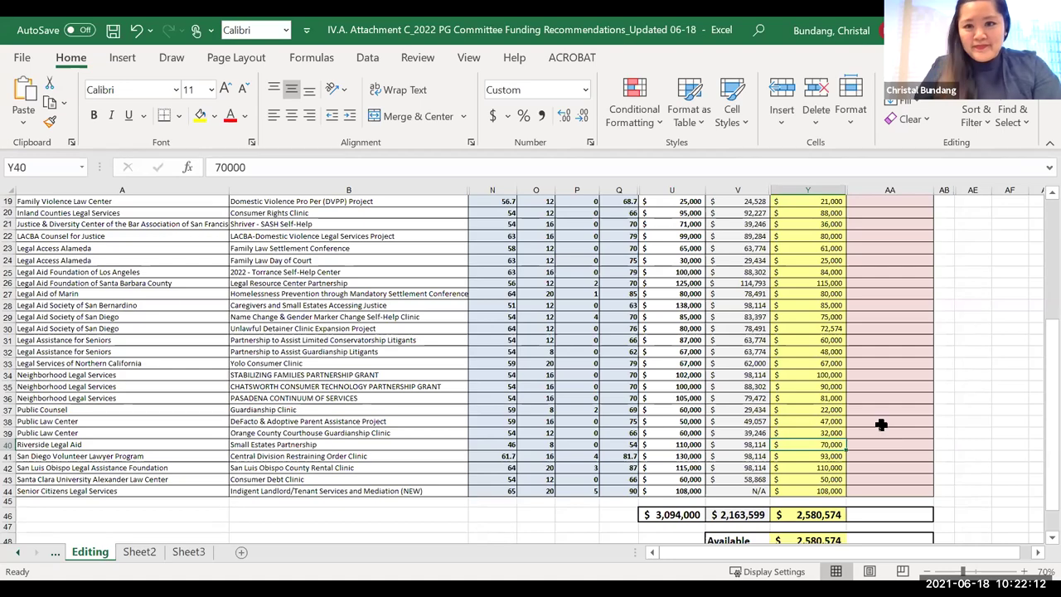
# - Review the organizations' requested amounts, 2021 awards and tentative May 7 funding recommendations across the project table
pyautogui.scroll(1, 809, 407)
pyautogui.scroll(5, 807, 407)
pyautogui.scroll(-8, 800, 405)
pyautogui.scroll(3, 798, 402)
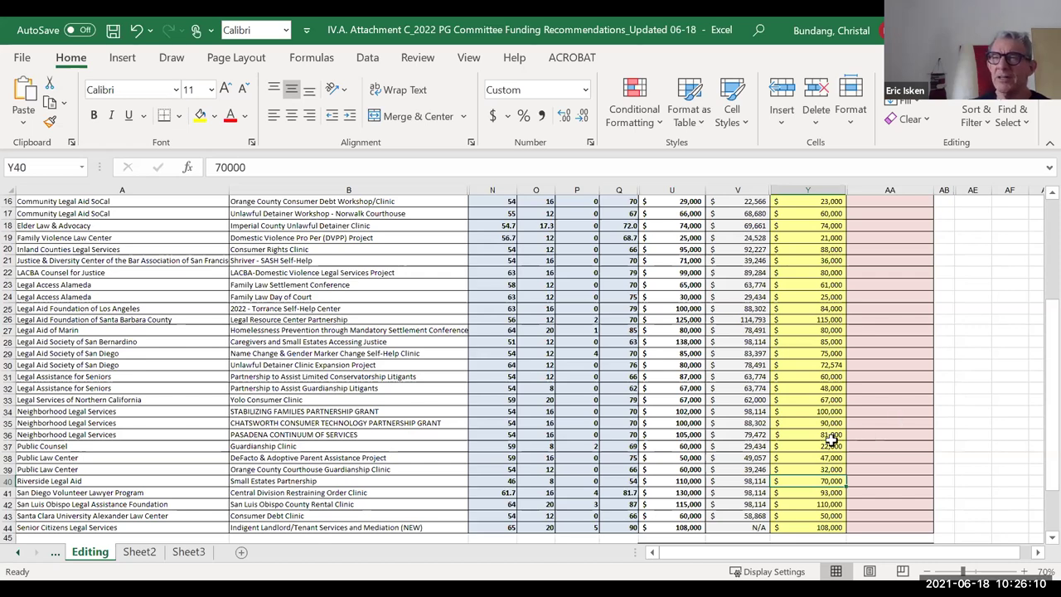
pyautogui.scroll(3, 832, 448)
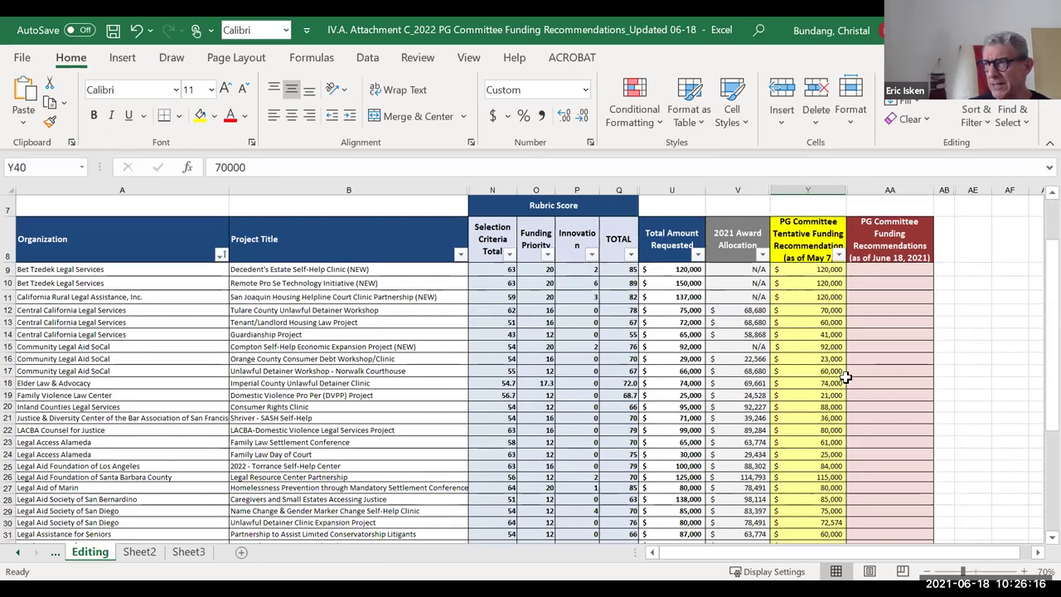
pyautogui.scroll(-1, 845, 376)
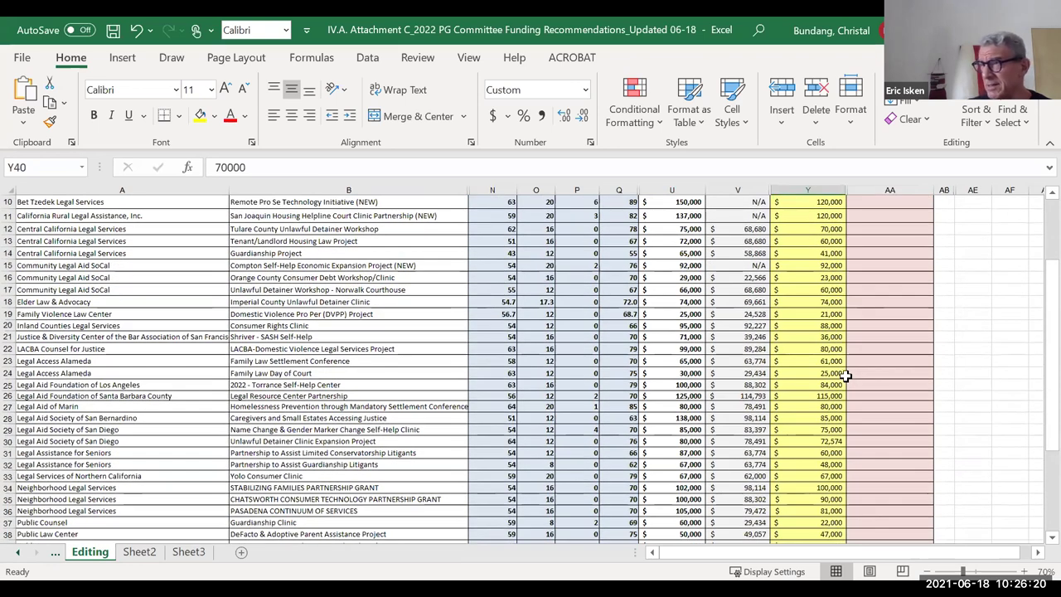
# - Sort the project table by TOTAL rubric score from largest to smallest
pyautogui.moveTo(1036, 373); pyautogui.dragTo(1037, 359)
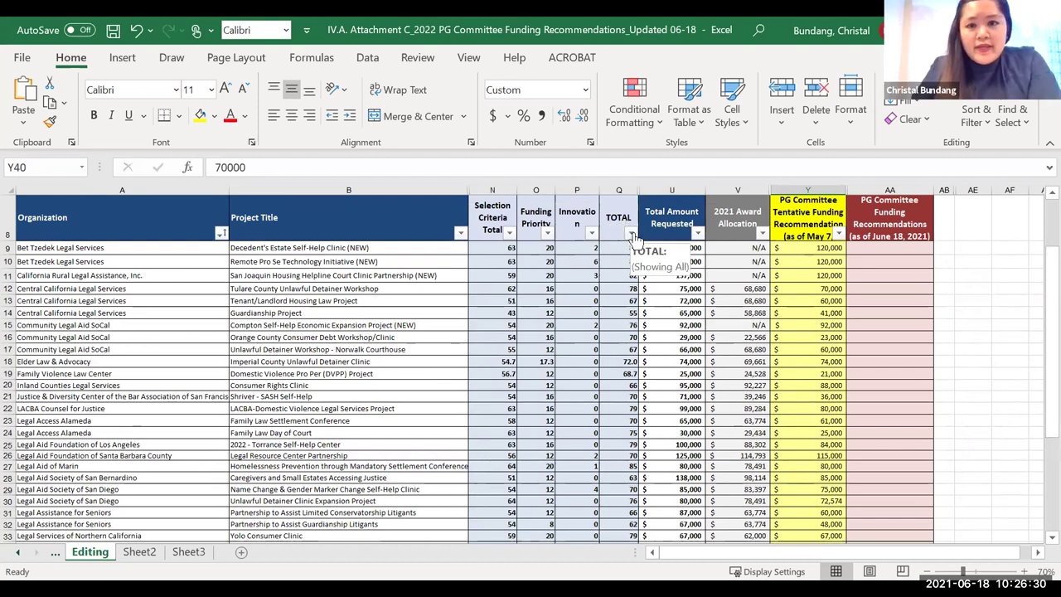
pyautogui.click(632, 234)
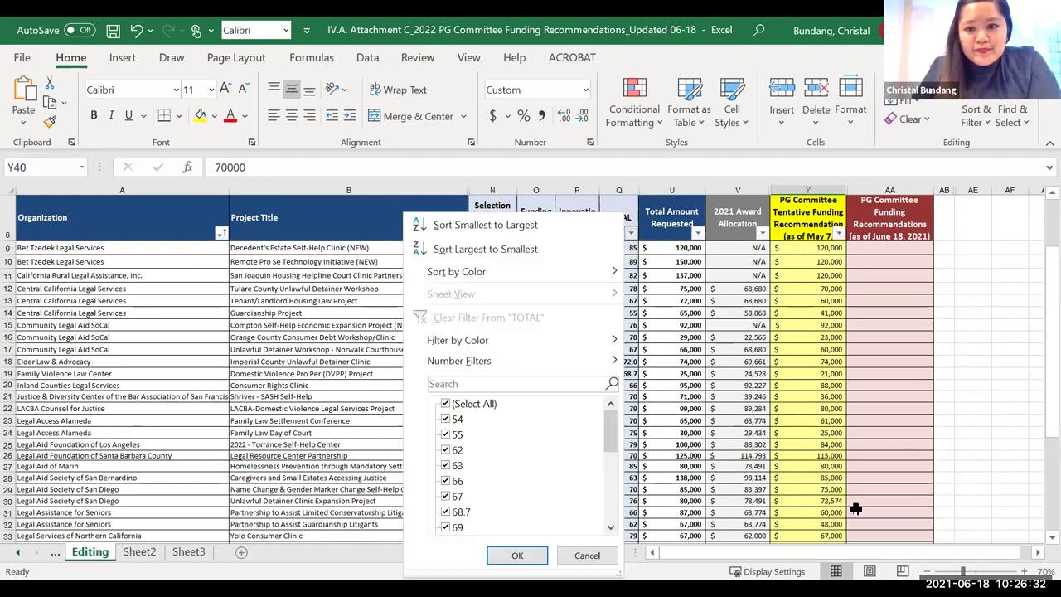
pyautogui.press('Escape')
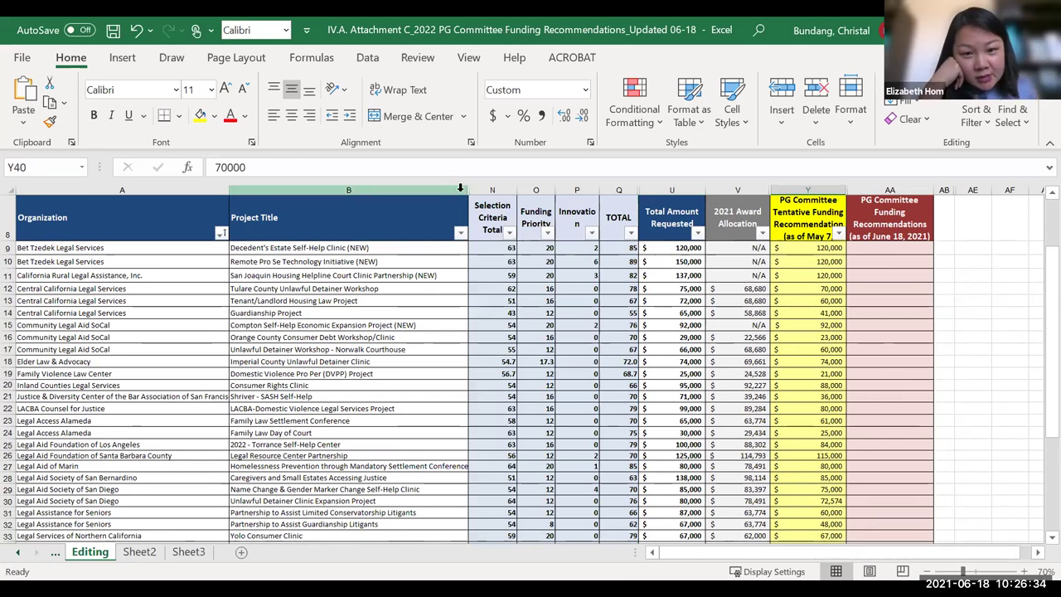
pyautogui.click(633, 234)
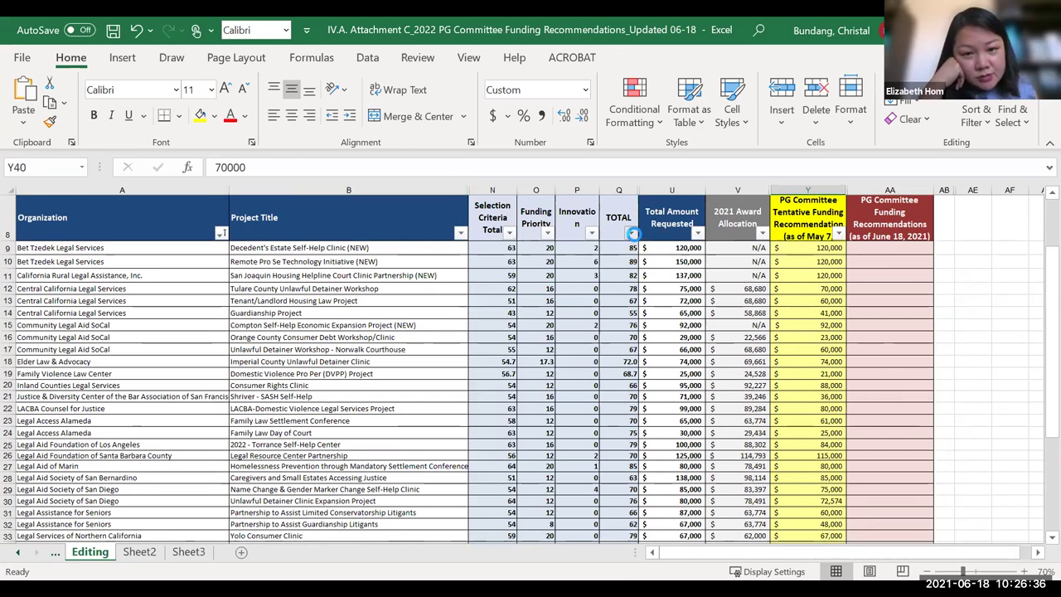
pyautogui.click(518, 249)
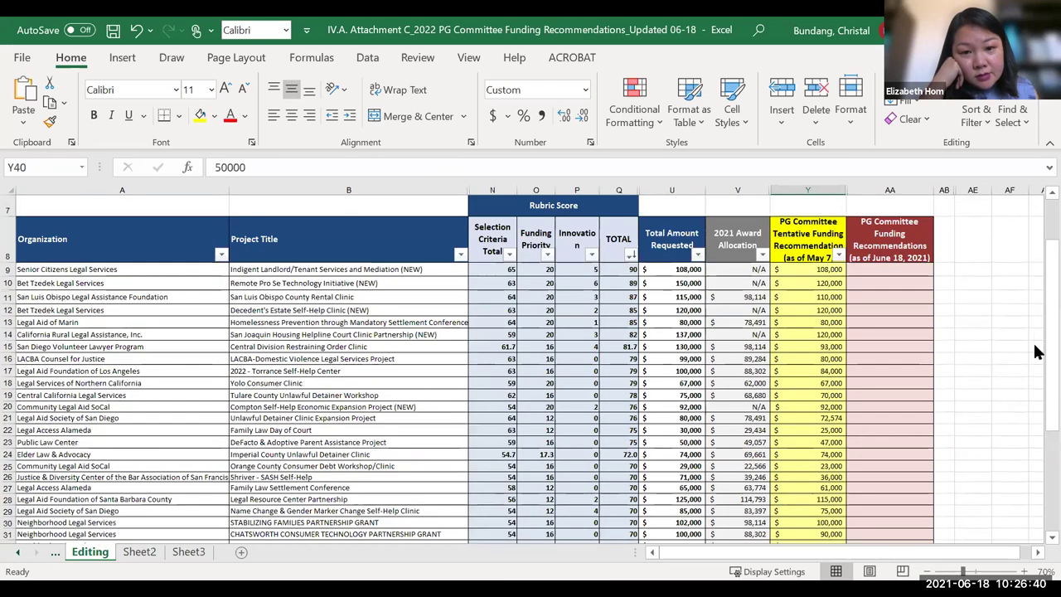
# - Select the entire row of California Rural Legal Assistance's San Joaquin Housing Helpline Court Clinic Partnership project
pyautogui.moveTo(1037, 349); pyautogui.dragTo(1035, 370)
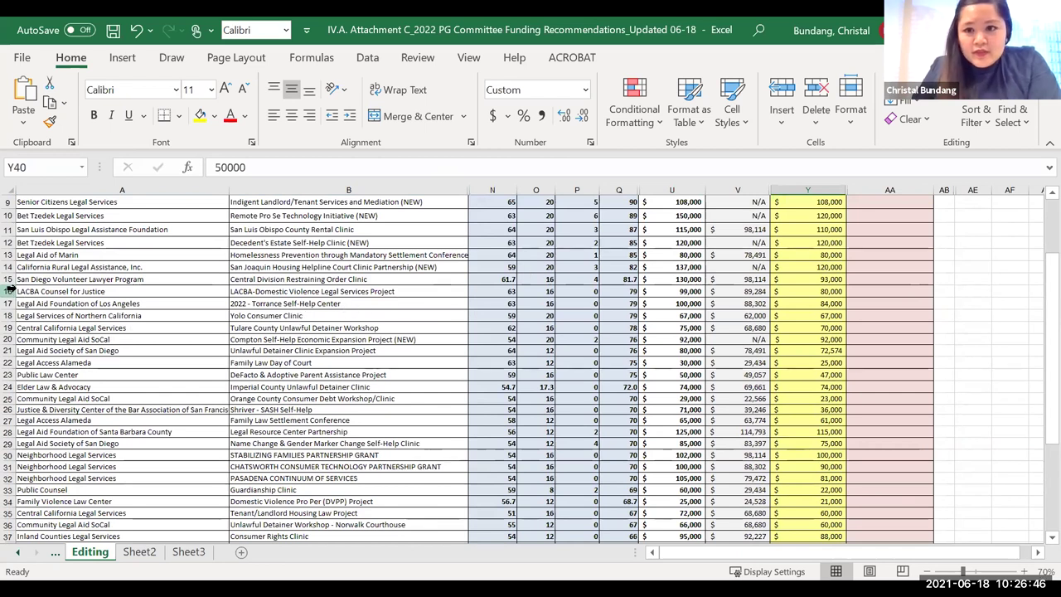
pyautogui.click(10, 254)
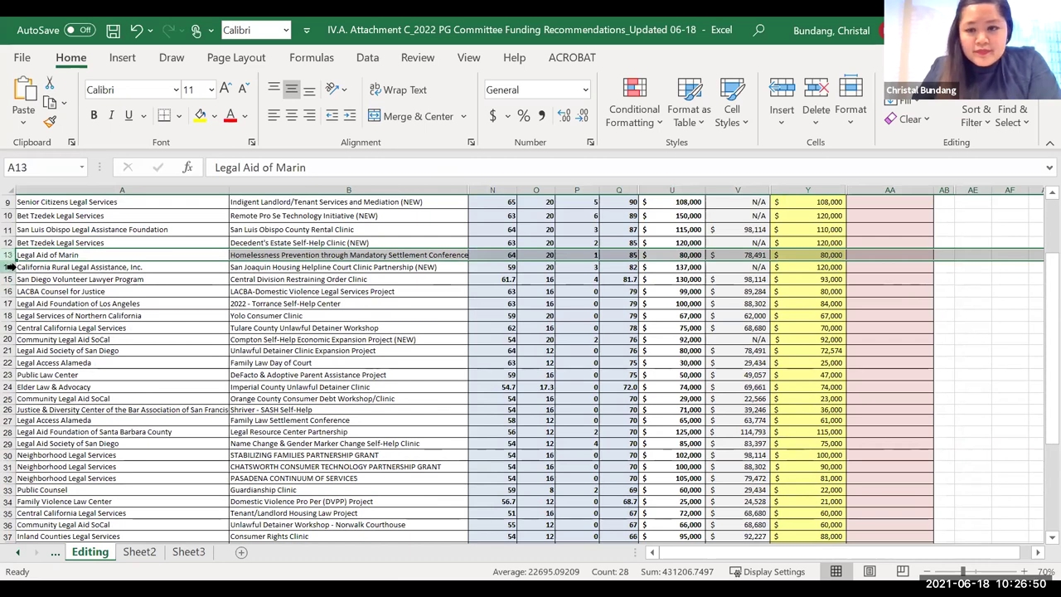
pyautogui.click(8, 267)
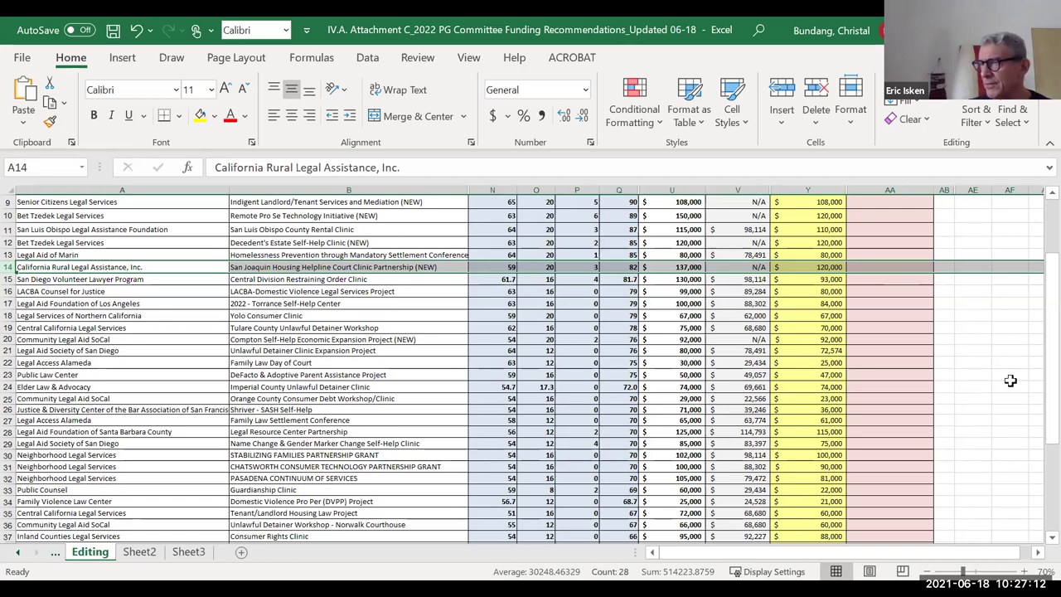
# - Examine the scores and tentative funding recommendations of the lower-ranked projects down to the end of the table
pyautogui.moveTo(1037, 380); pyautogui.dragTo(1035, 385)
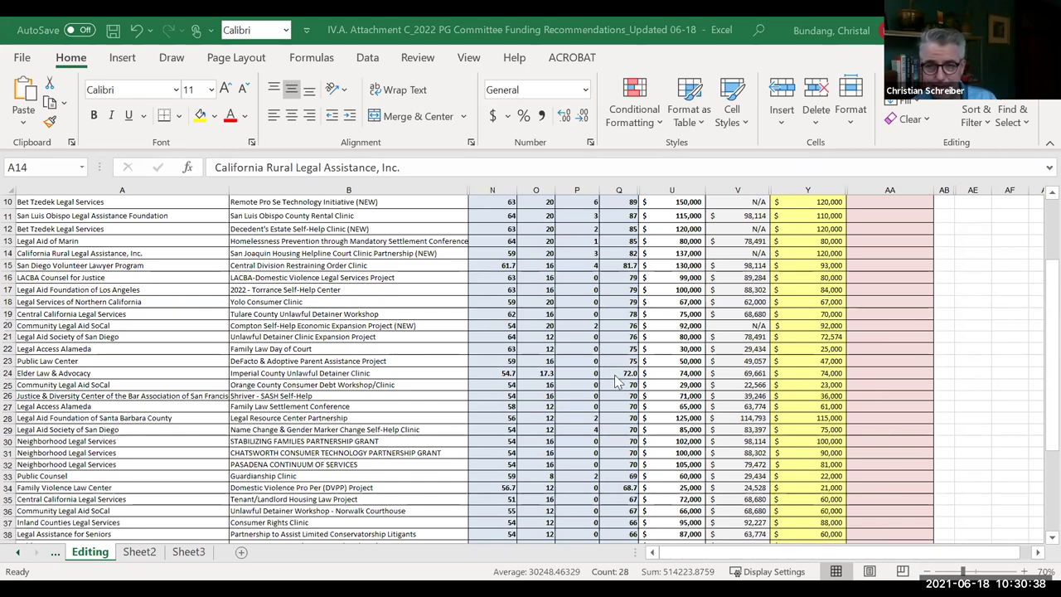
pyautogui.scroll(-1, 615, 379)
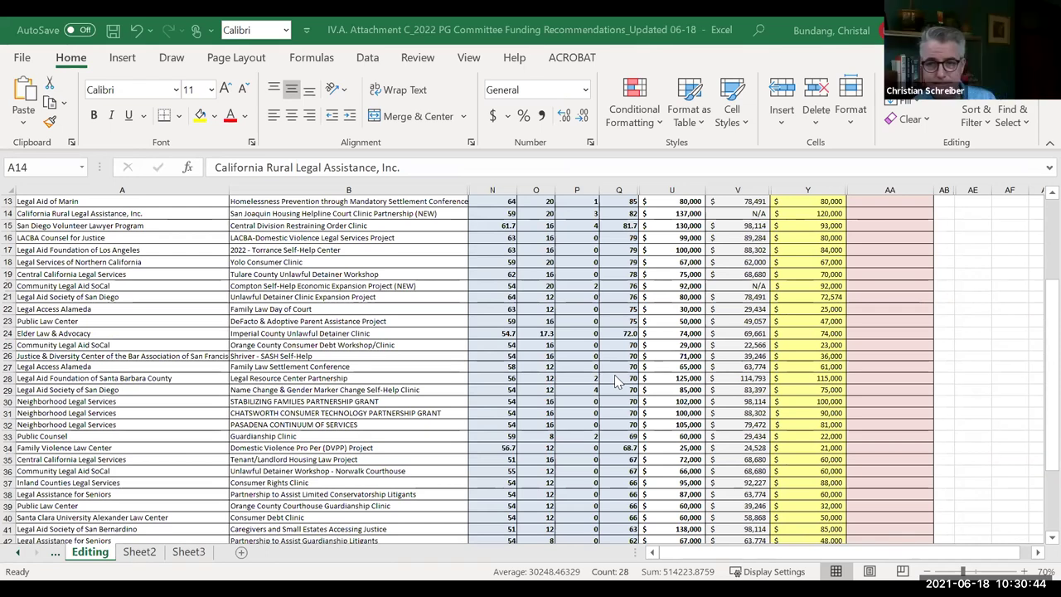
pyautogui.scroll(-3, 616, 382)
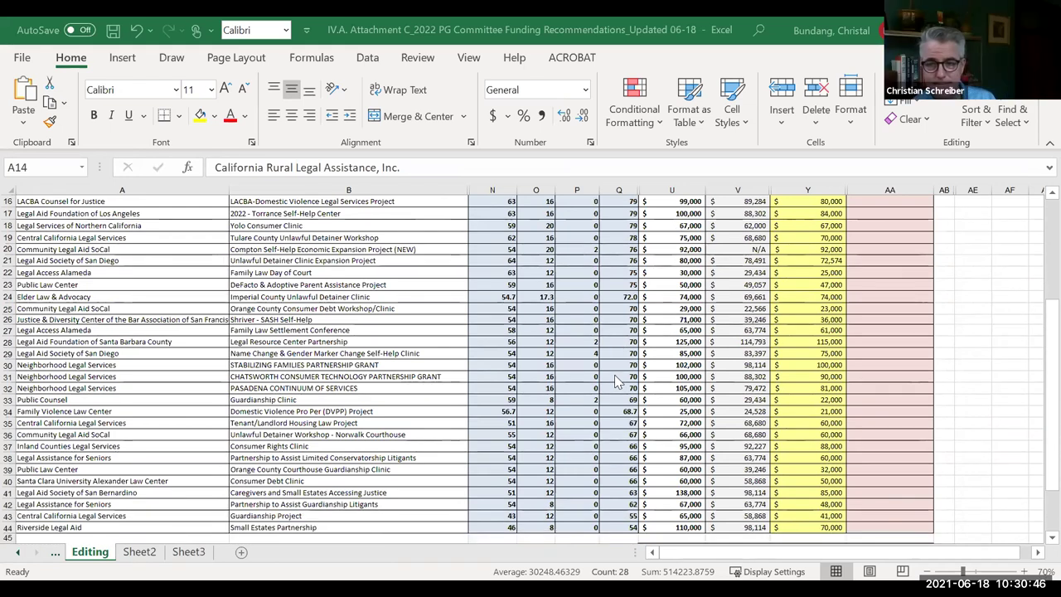
pyautogui.scroll(2, 610, 383)
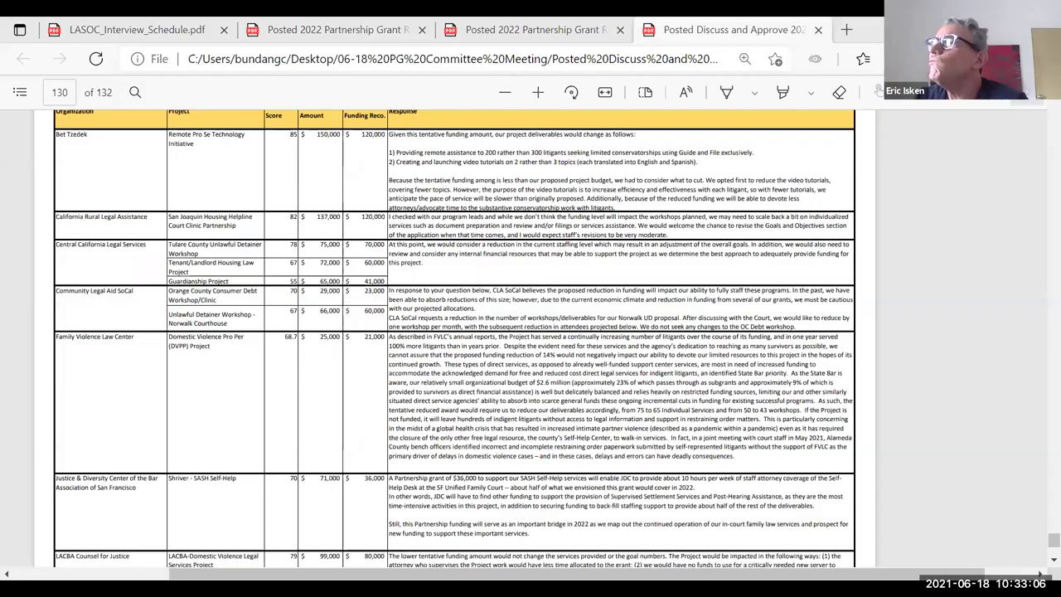
# - Read the organizations' responses to their tentative funding amounts on pages 130 and 131 of the PDF, including Attachment B
pyautogui.scroll(-10, 776, 449)
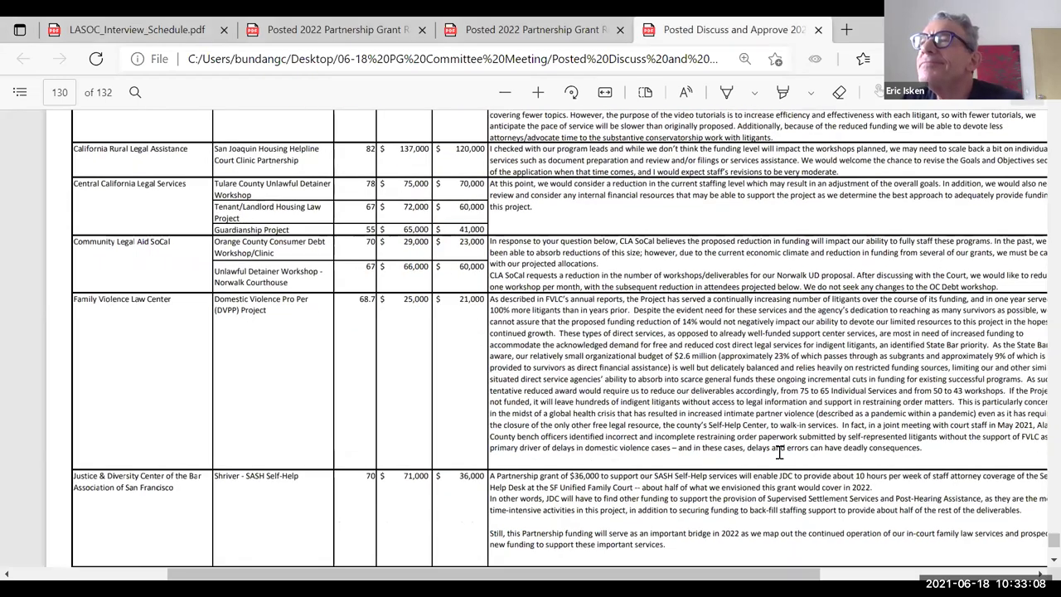
pyautogui.scroll(-1, 786, 455)
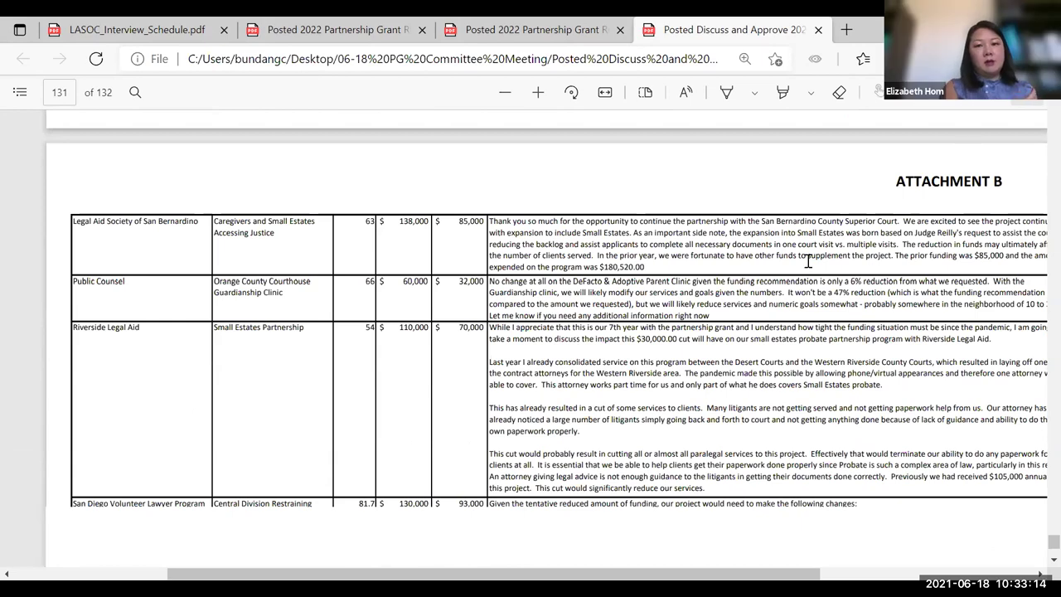
pyautogui.scroll(-2, 800, 288)
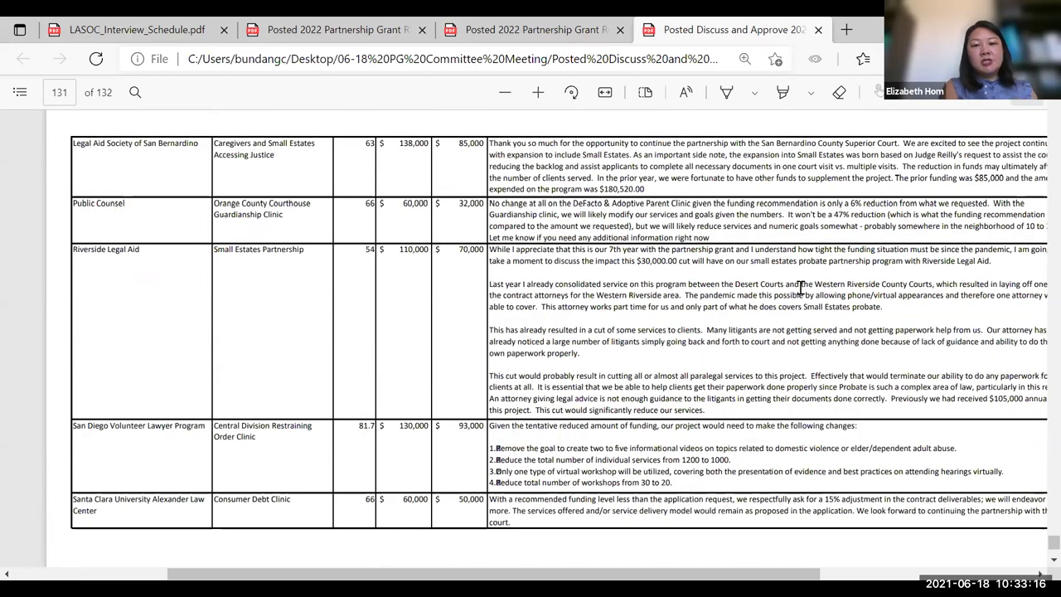
pyautogui.scroll(1, 800, 287)
pyautogui.scroll(-2, 834, 528)
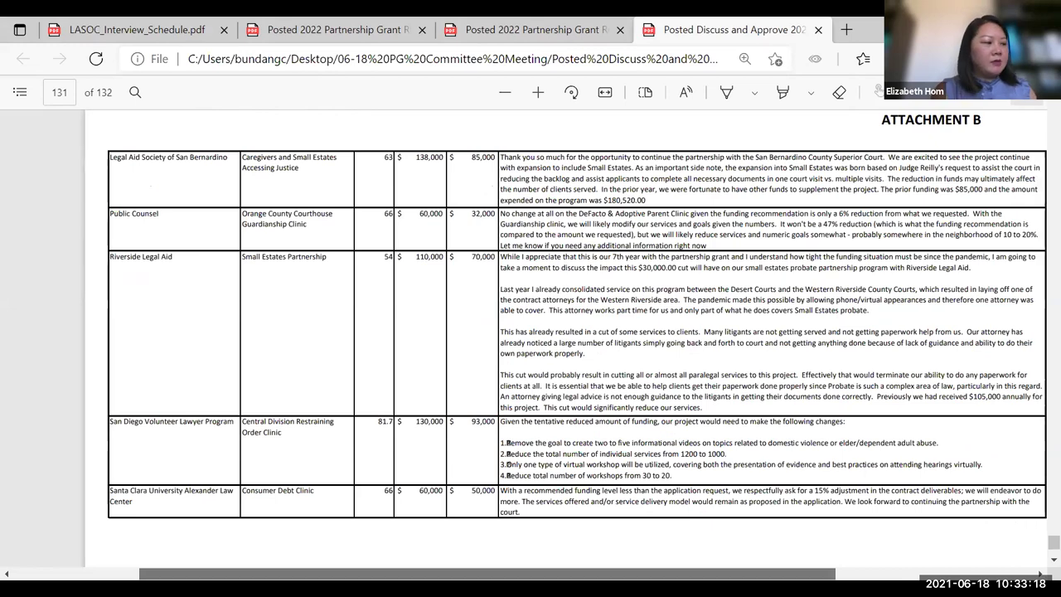
pyautogui.hscroll(2, 866, 376)
pyautogui.scroll(1, 828, 364)
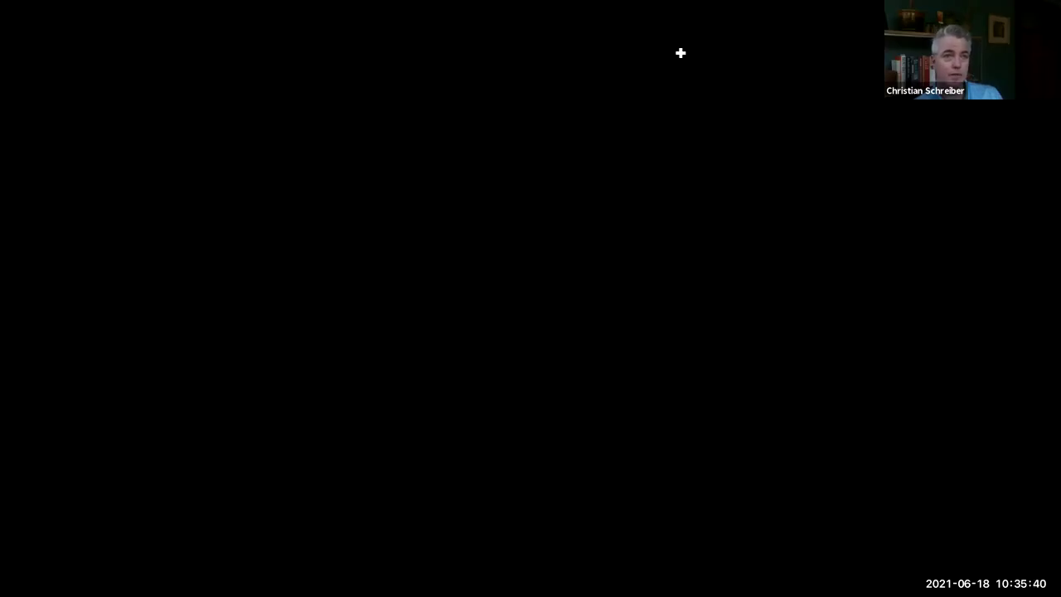
# - In the Excel workbook, copy the tentative May 7 recommendations in Y9:Y14 into the June 18, 2021 recommendations column, starting at AA9
pyautogui.scroll(-1, 814, 454)
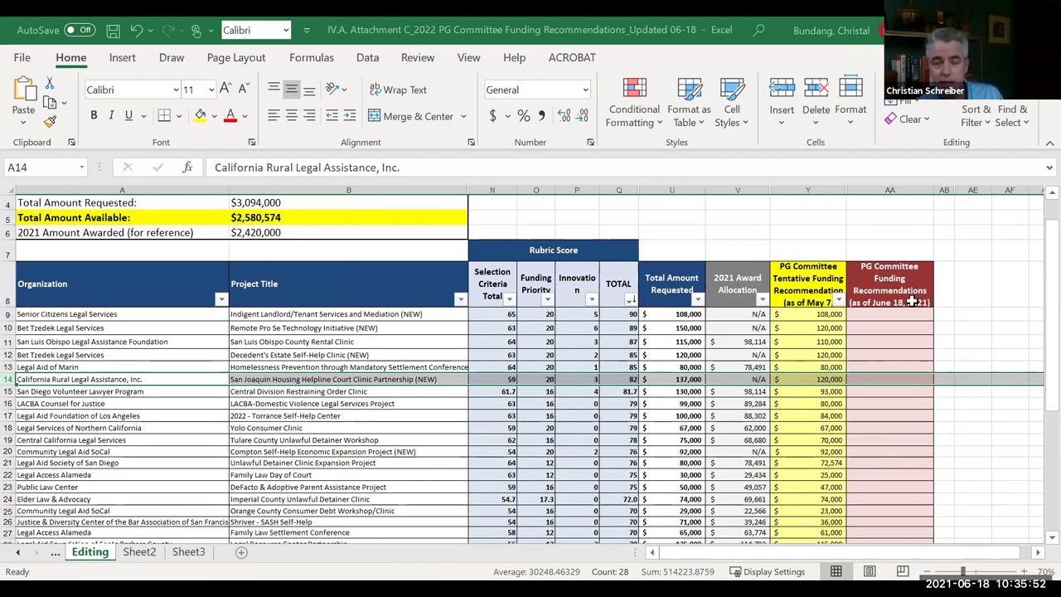
pyautogui.moveTo(829, 314); pyautogui.dragTo(836, 383)
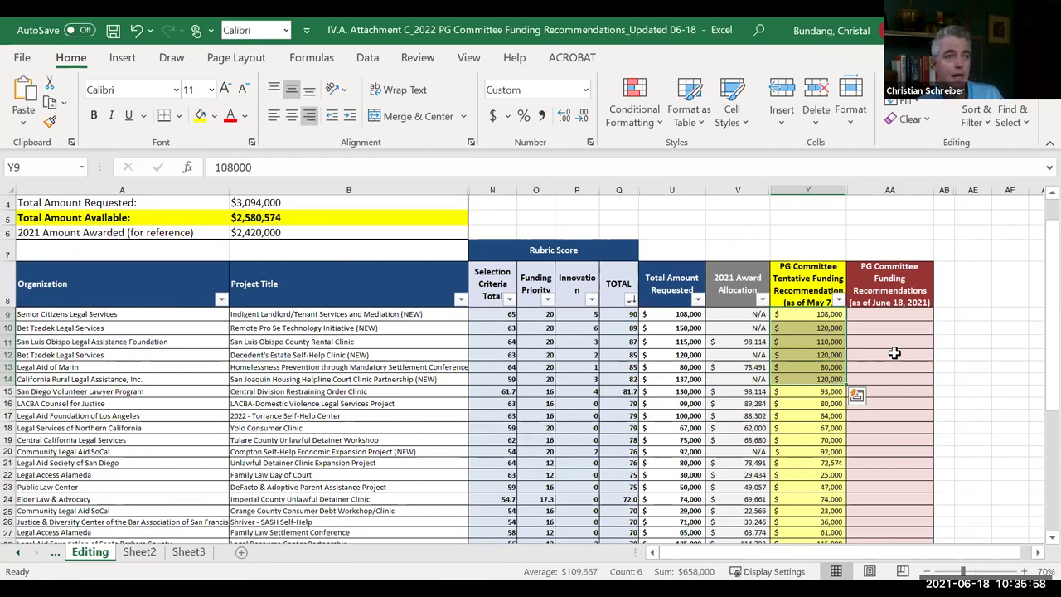
pyautogui.hotkey('ctrl', 'c')
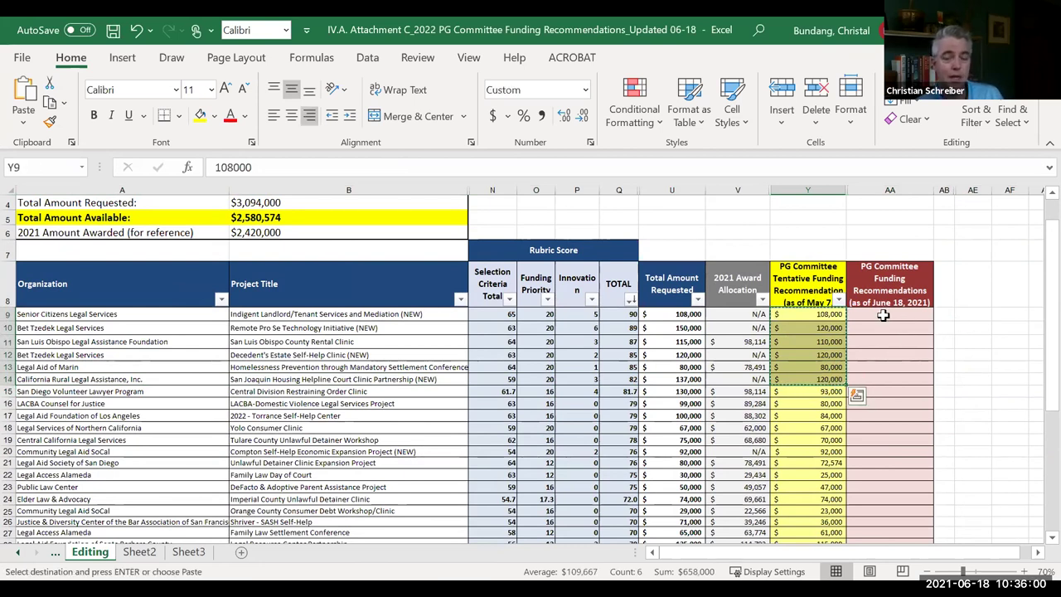
pyautogui.click(885, 316)
pyautogui.hotkey('ctrl', 'v')
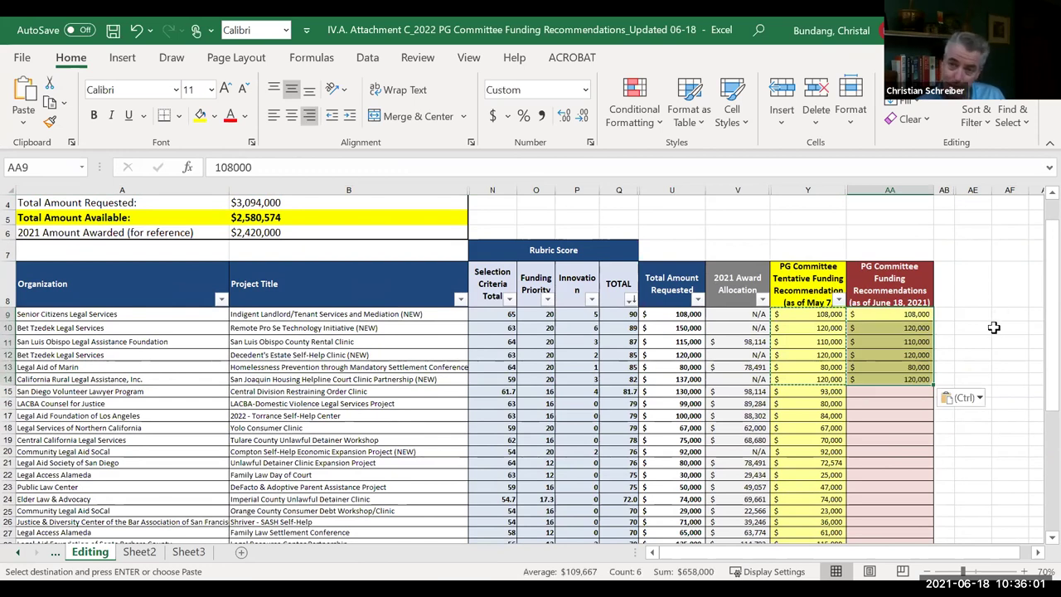
pyautogui.click(970, 399)
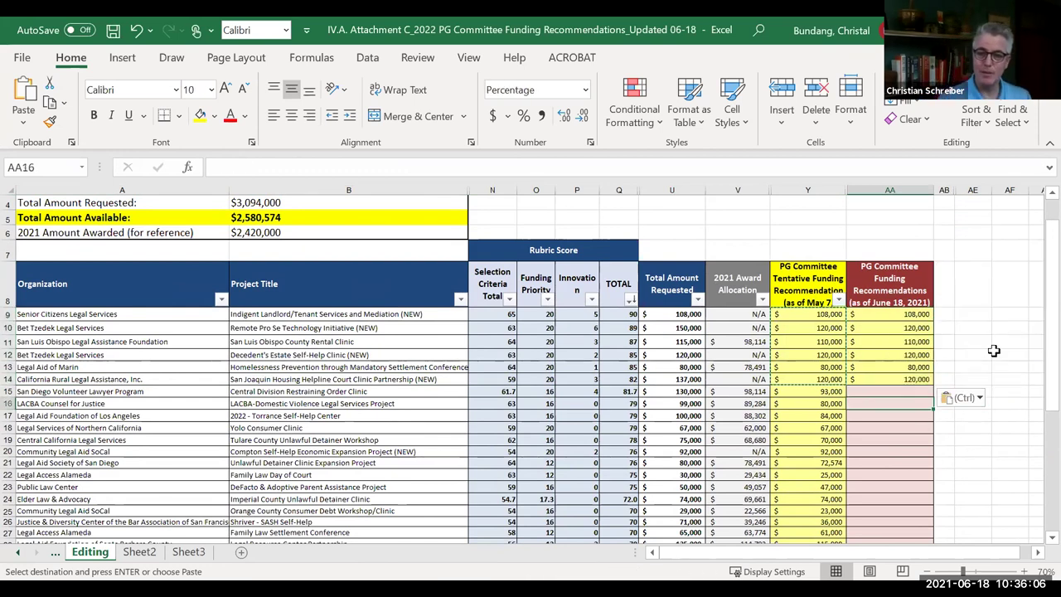
pyautogui.click(991, 353)
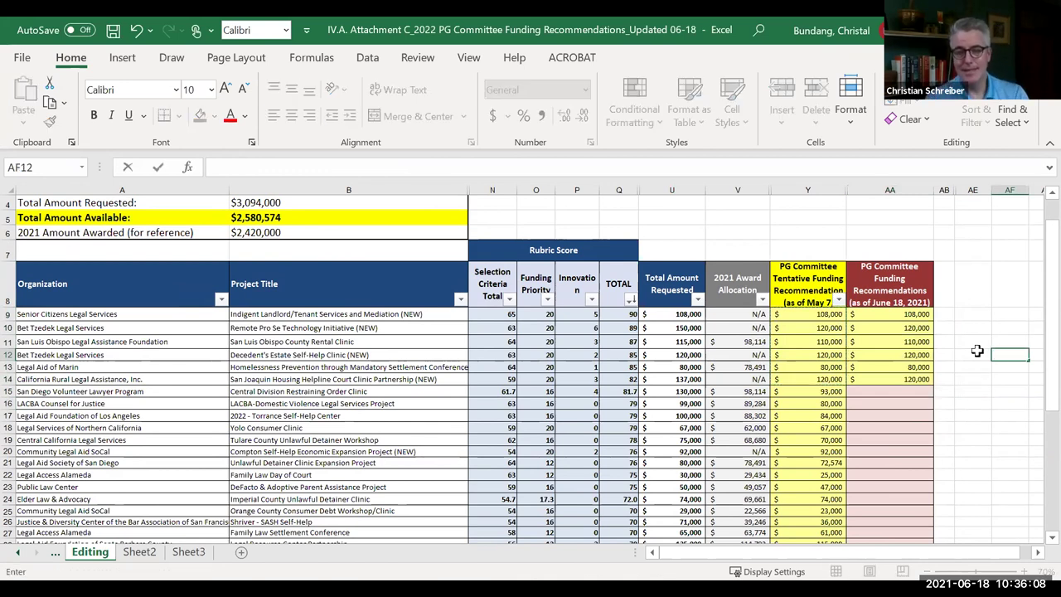
# - Change the fill of the copied amounts in AA9:AA14 to the light red theme color
pyautogui.moveTo(896, 315); pyautogui.dragTo(894, 380)
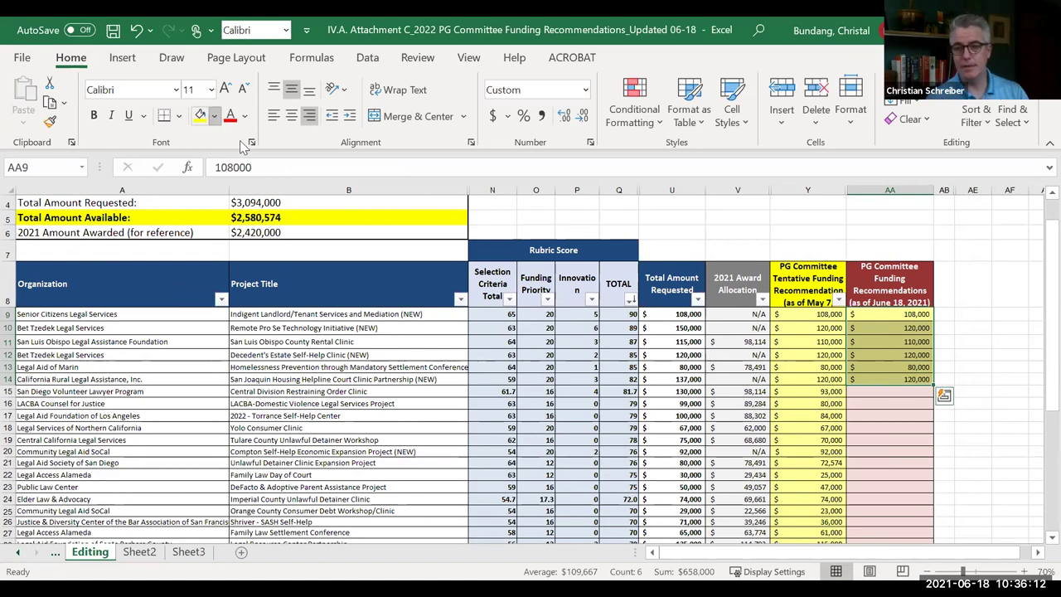
pyautogui.click(213, 116)
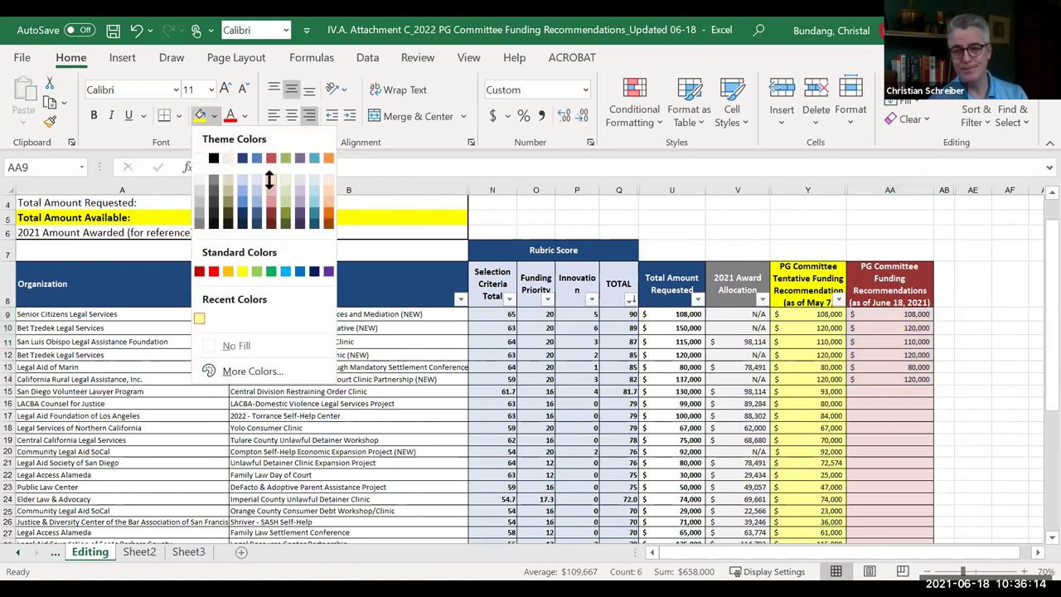
pyautogui.click(269, 179)
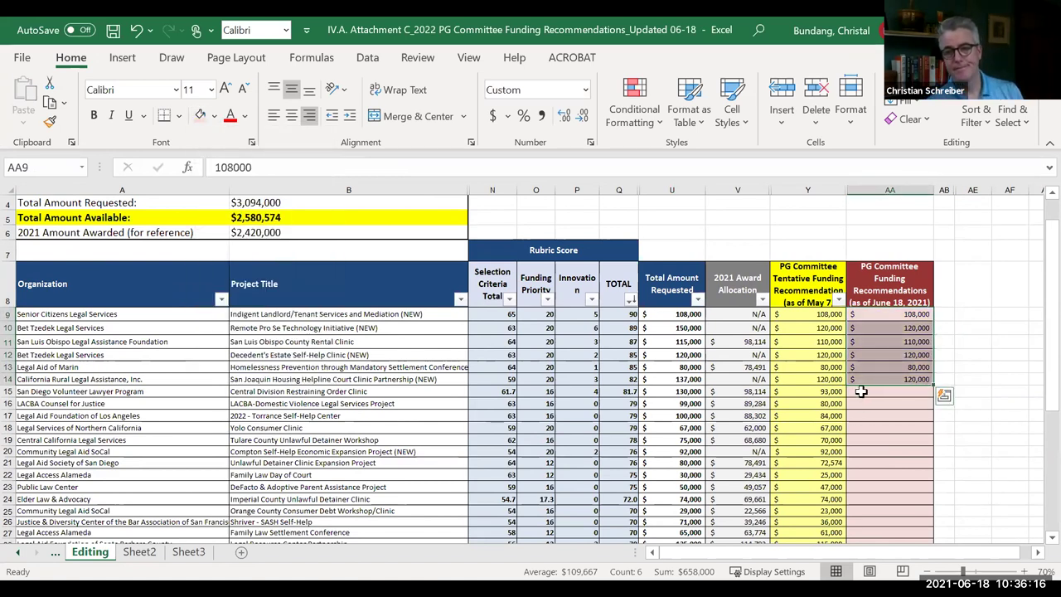
pyautogui.click(861, 391)
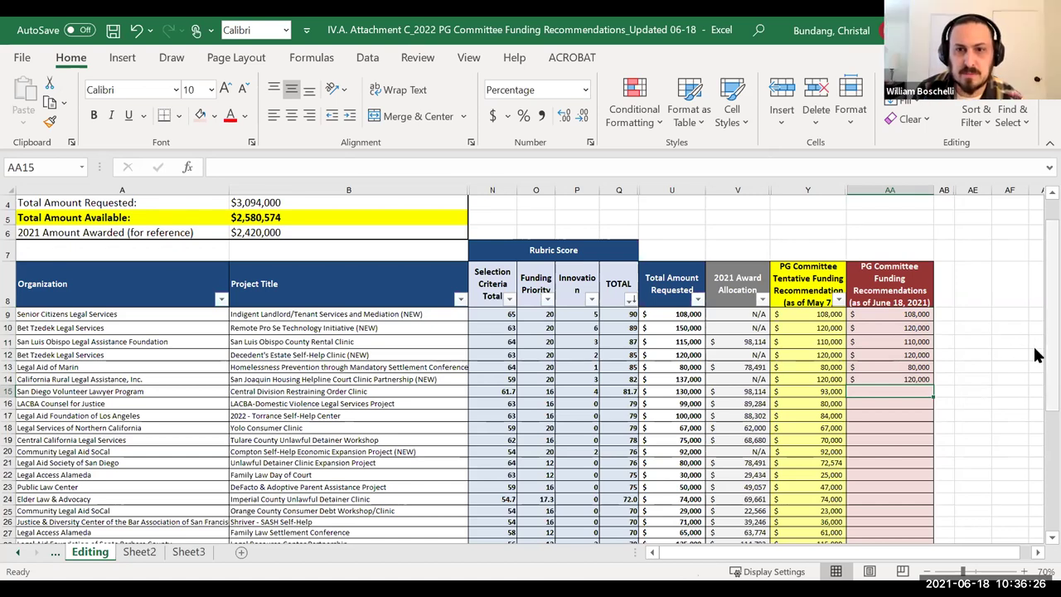
# - Copy the Yolo Consumer Clinic's tentative amount of 67,000 into the June 18 column at AA18 with the column's light red fill
pyautogui.moveTo(1036, 356); pyautogui.dragTo(1037, 373)
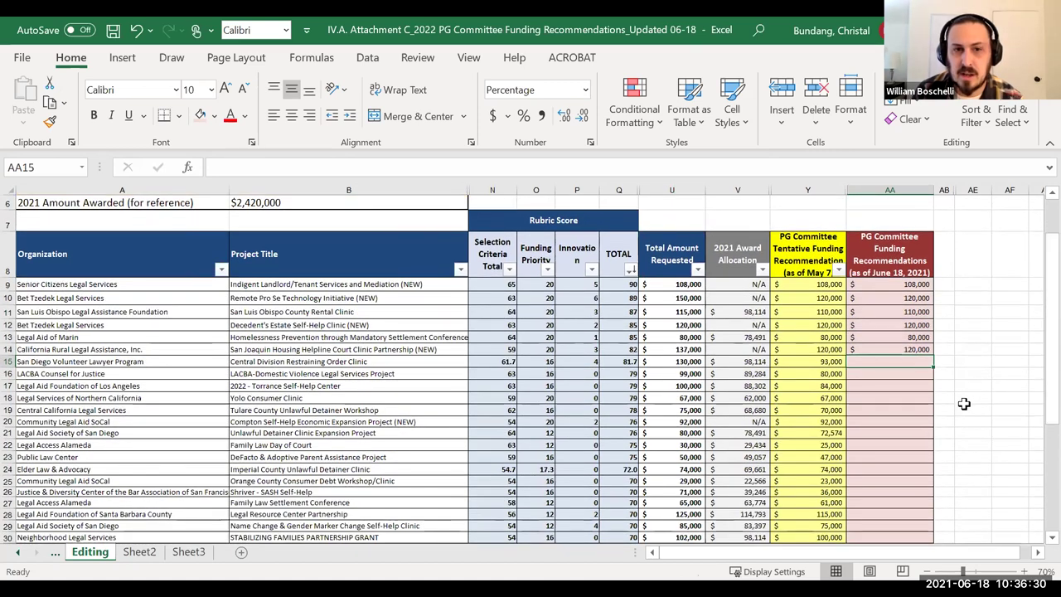
pyautogui.click(862, 398)
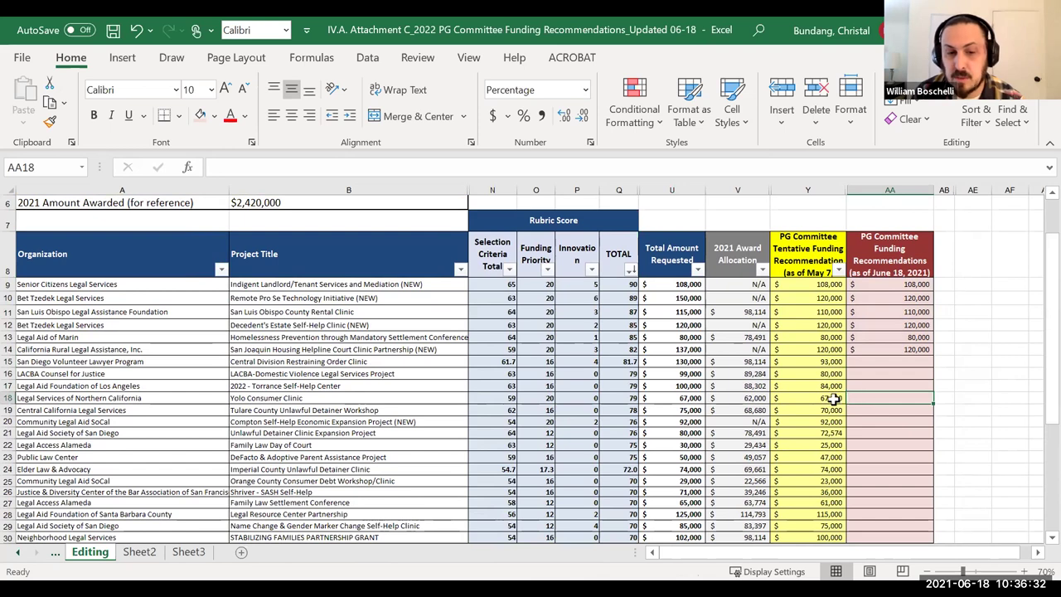
pyautogui.click(843, 398)
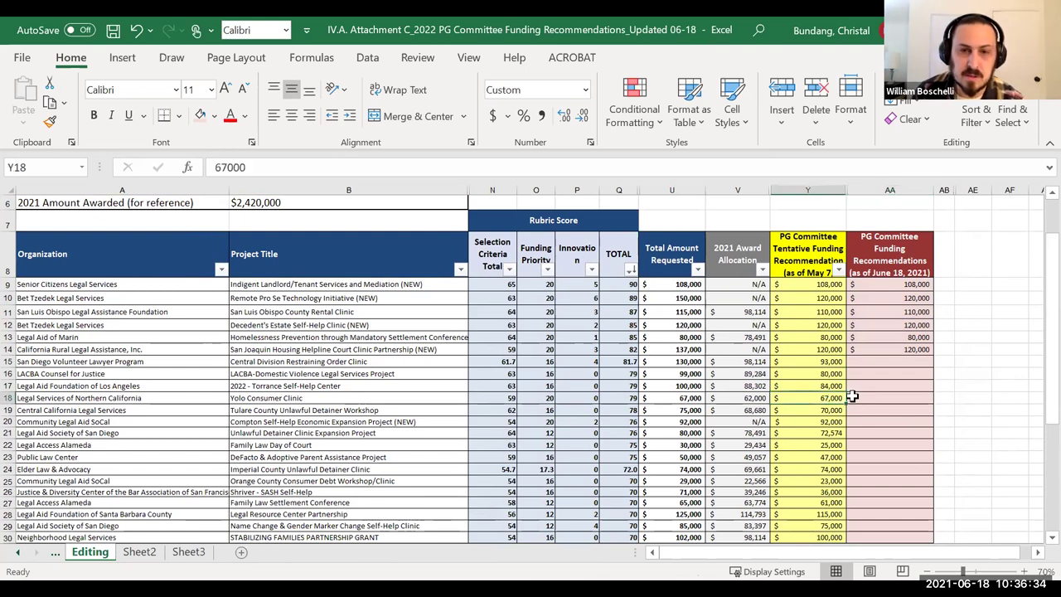
pyautogui.hotkey('ctrl', 'c')
pyautogui.click(852, 398)
pyautogui.hotkey('ctrl', 'v')
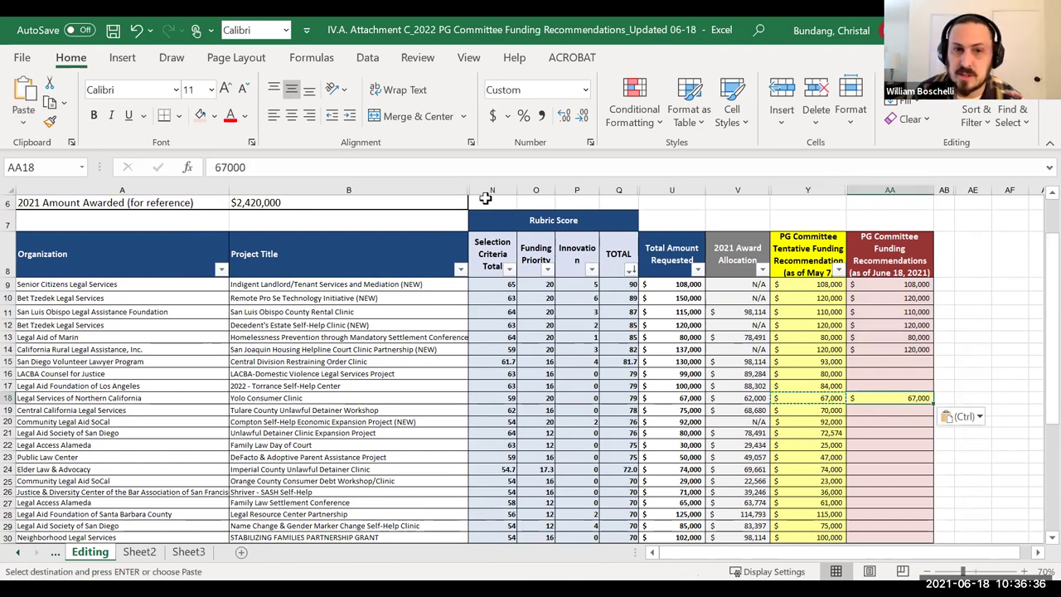
pyautogui.hotkey('ctrl', 'v')
pyautogui.click(881, 412)
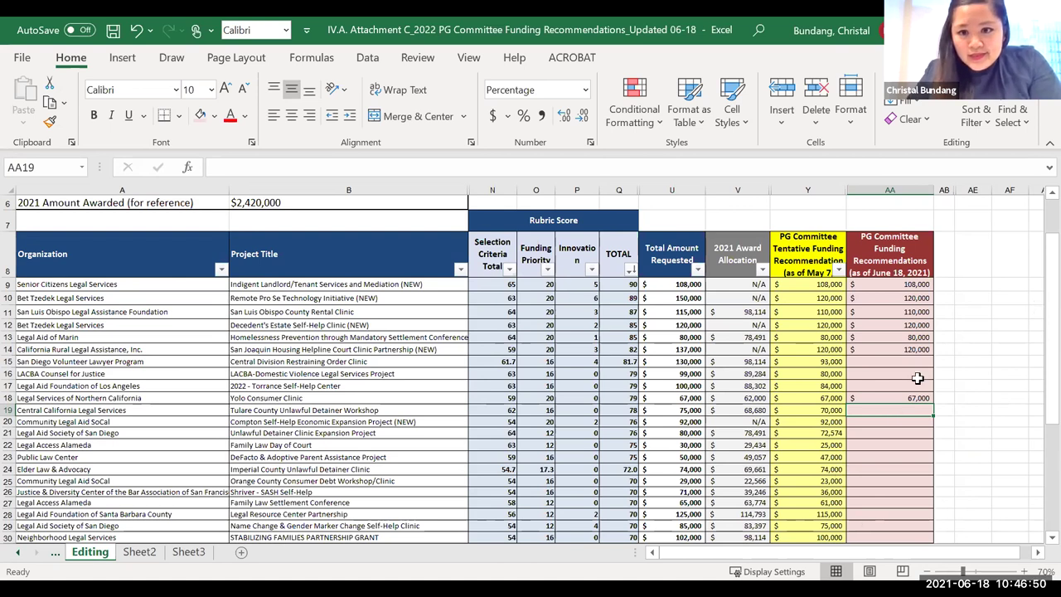
# - Hide the rubric sub-score columns N through P so only the TOTAL score column remains beside the project titles
pyautogui.scroll(-2, 913, 402)
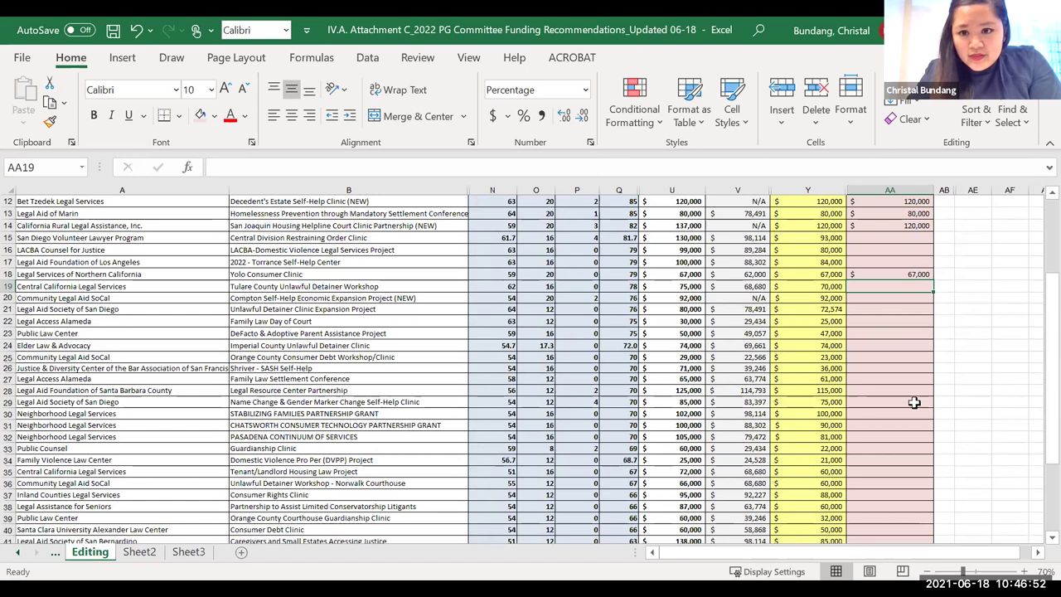
pyautogui.scroll(2, 914, 402)
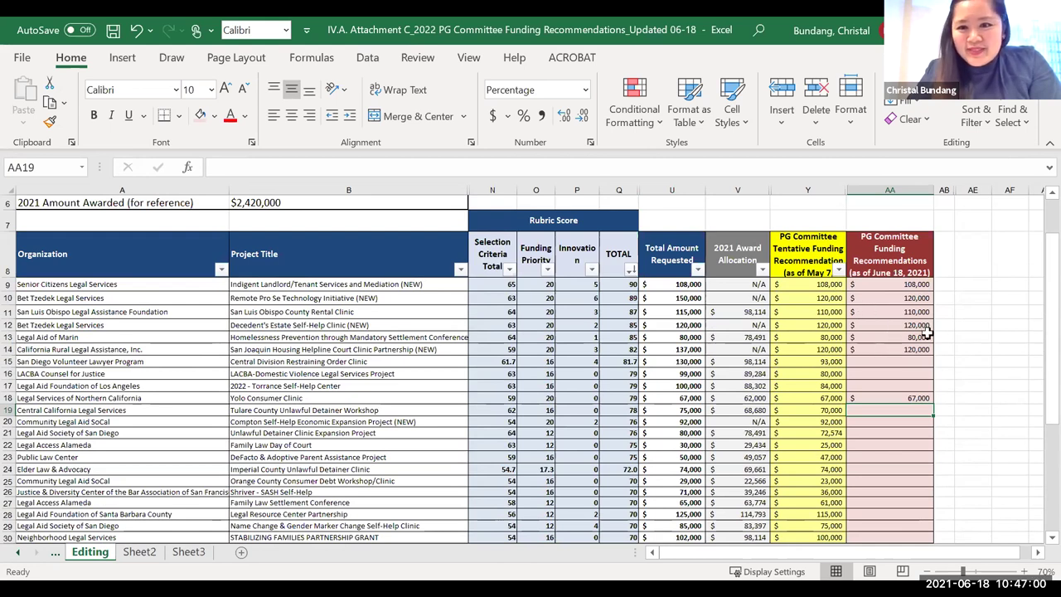
pyautogui.scroll(-1, 1036, 319)
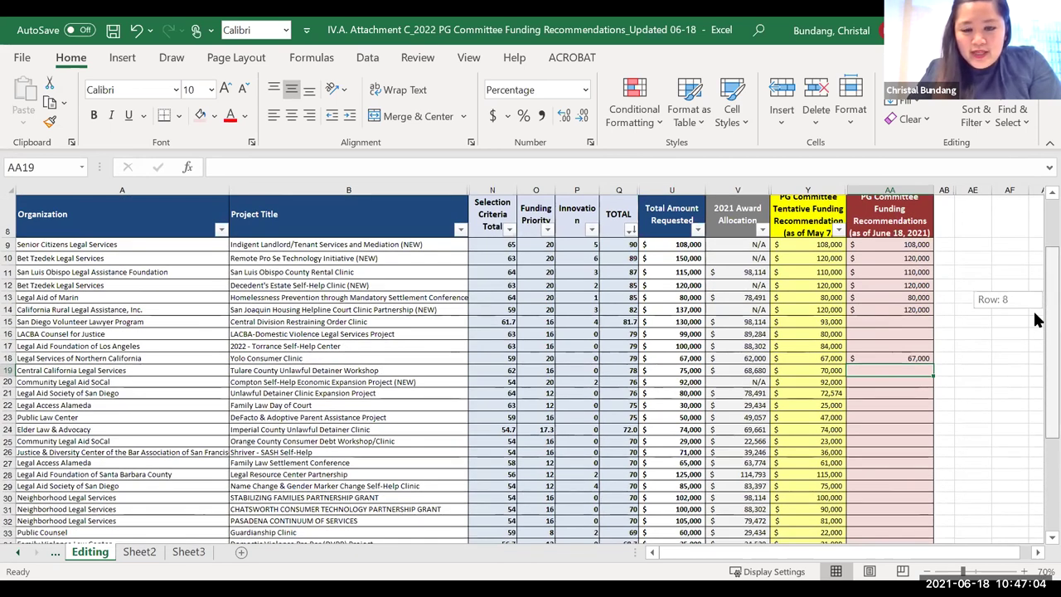
pyautogui.moveTo(1034, 319); pyautogui.dragTo(1036, 307)
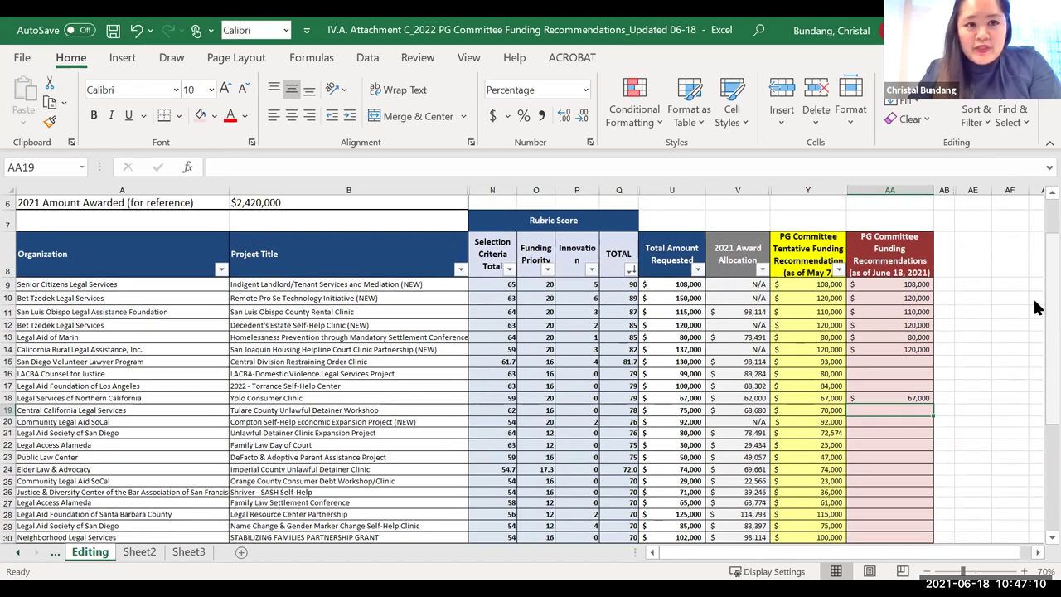
pyautogui.click(503, 190)
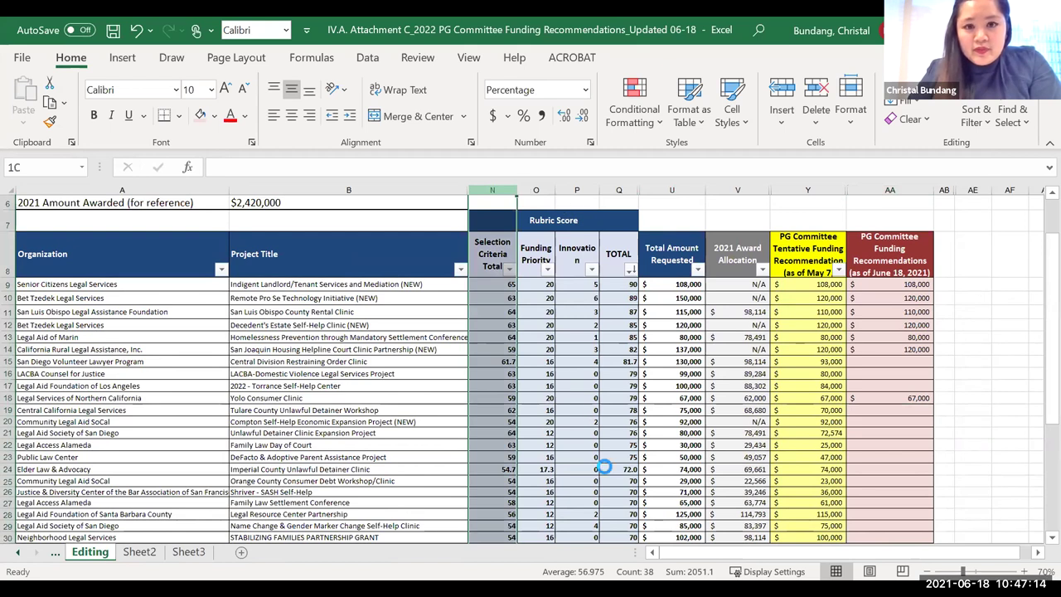
pyautogui.hotkey('ctrl', 'z')
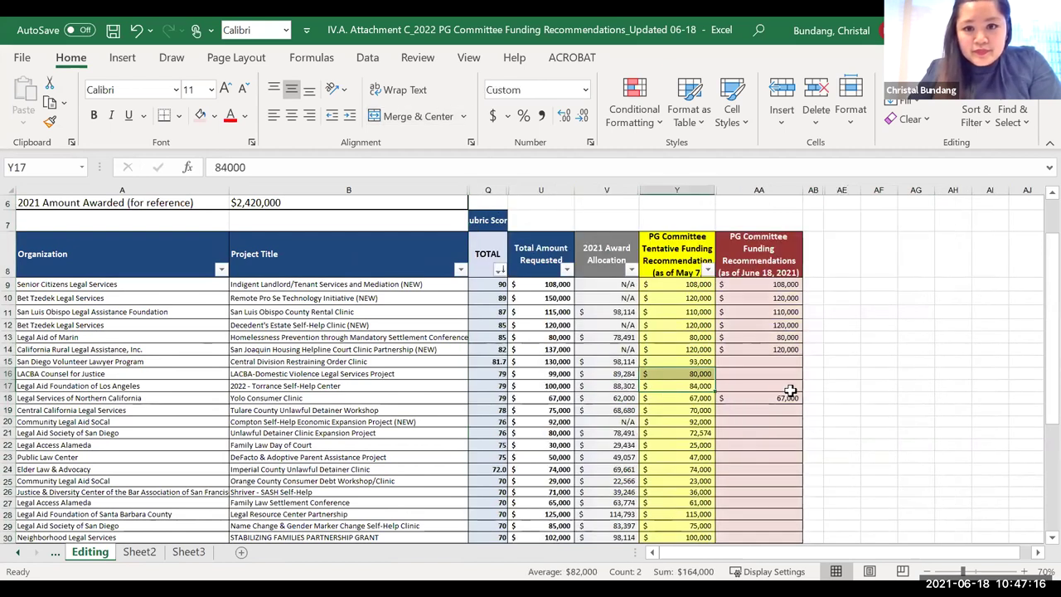
# - Review the total rubric scores and tentative funding amounts from row 15 downward, including the Elder Law & Advocacy row
pyautogui.scroll(-1, 792, 390)
pyautogui.click(785, 408)
pyautogui.click(763, 280)
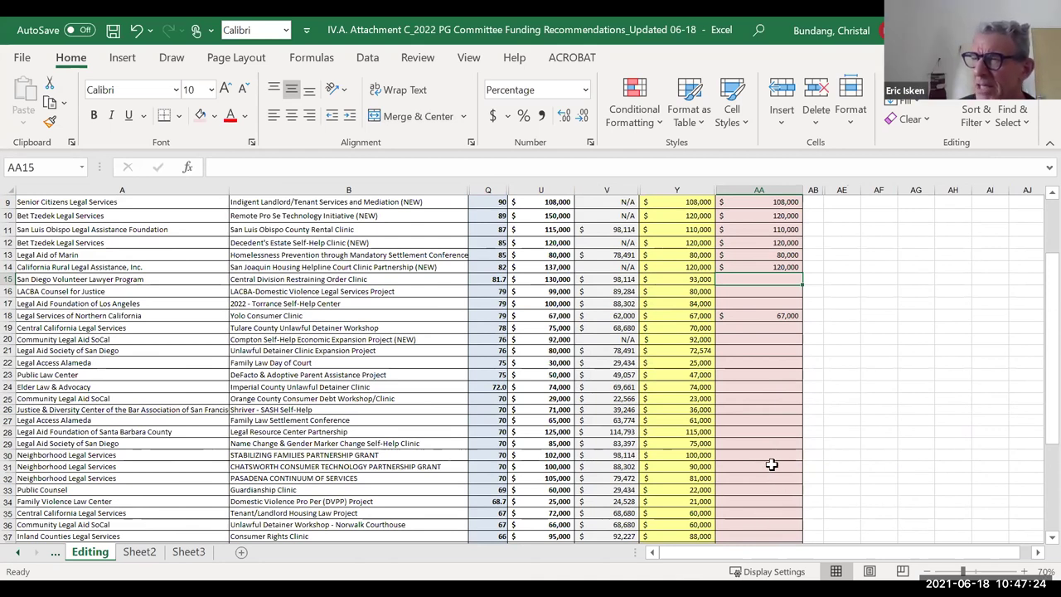
pyautogui.click(494, 351)
pyautogui.click(496, 387)
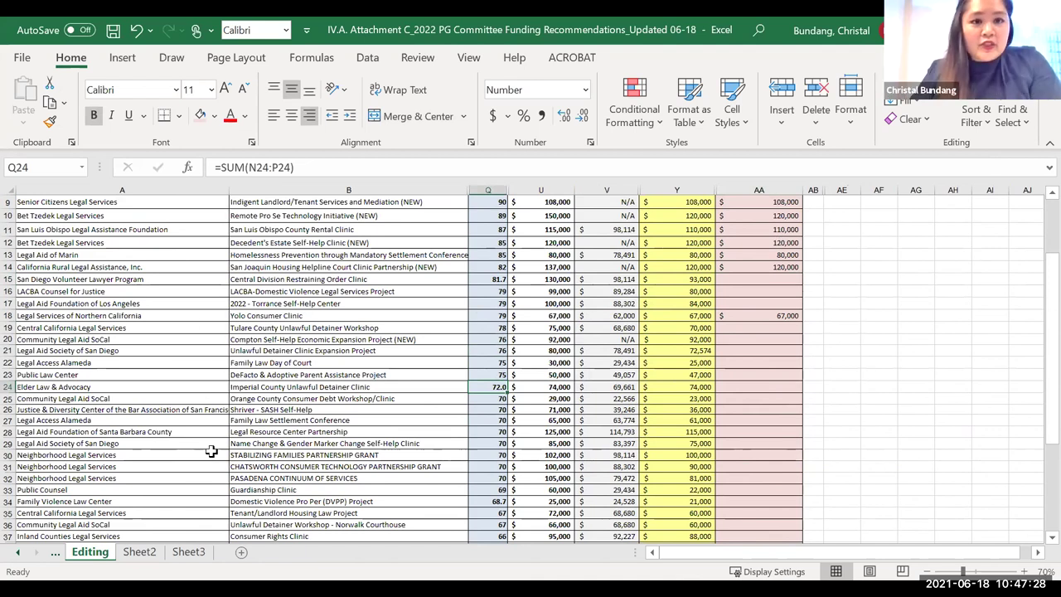
pyautogui.click(8, 388)
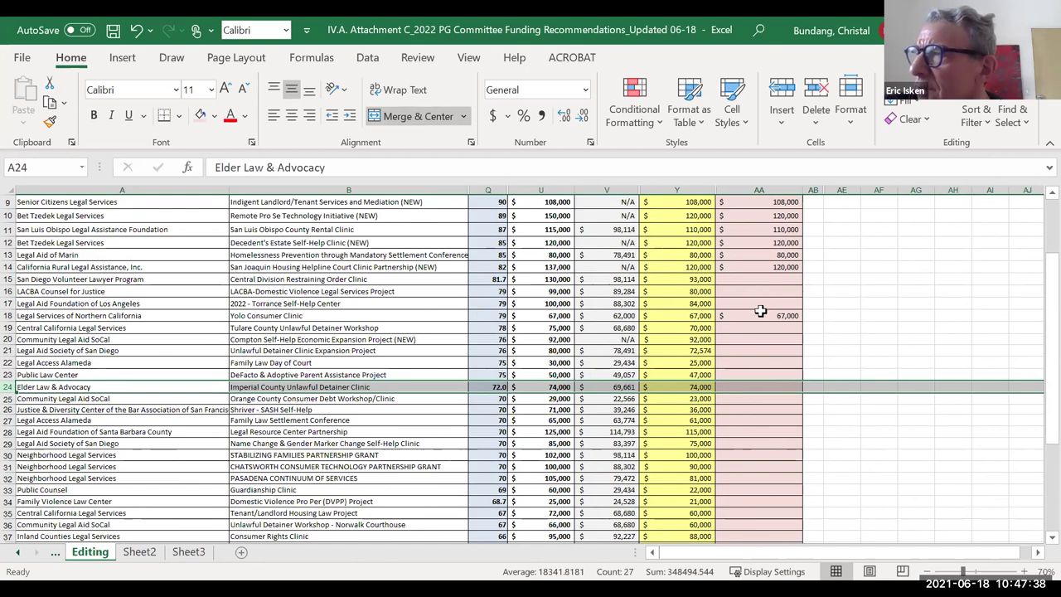
pyautogui.click(699, 491)
pyautogui.scroll(-2, 713, 489)
pyautogui.scroll(-1, 703, 468)
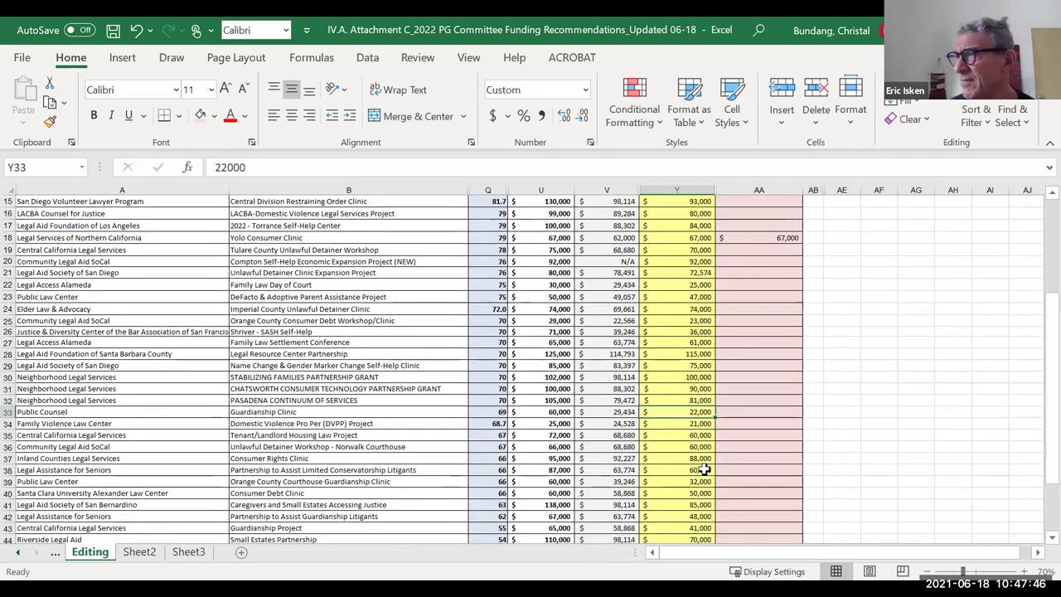
pyautogui.scroll(-1, 704, 469)
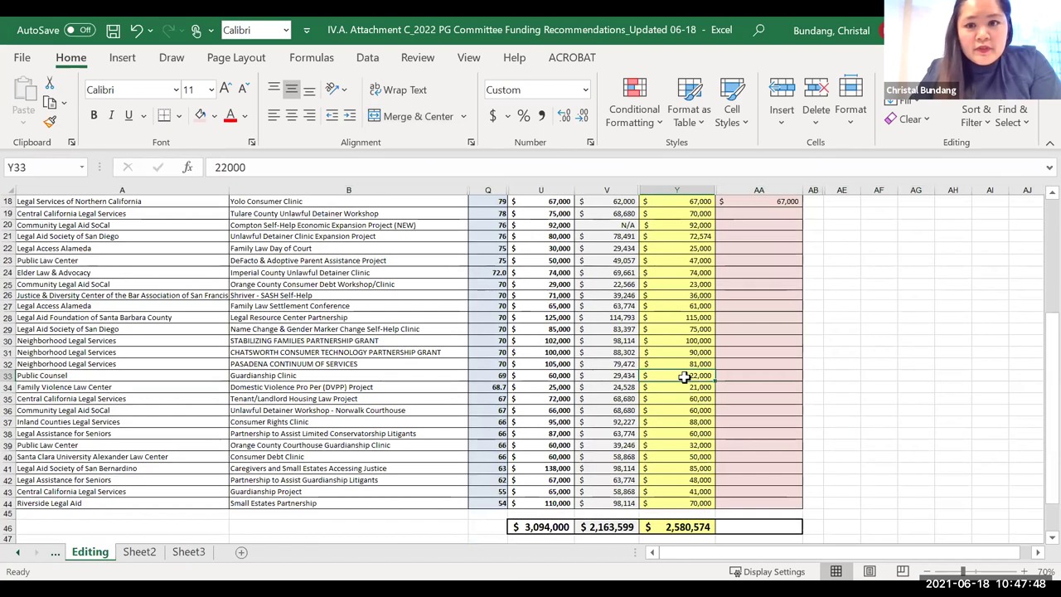
# - Copy the tentative amounts in Y34:Y43 into the June 18 recommendations column starting at AA34, with the column's light red fill
pyautogui.moveTo(685, 377); pyautogui.dragTo(685, 496)
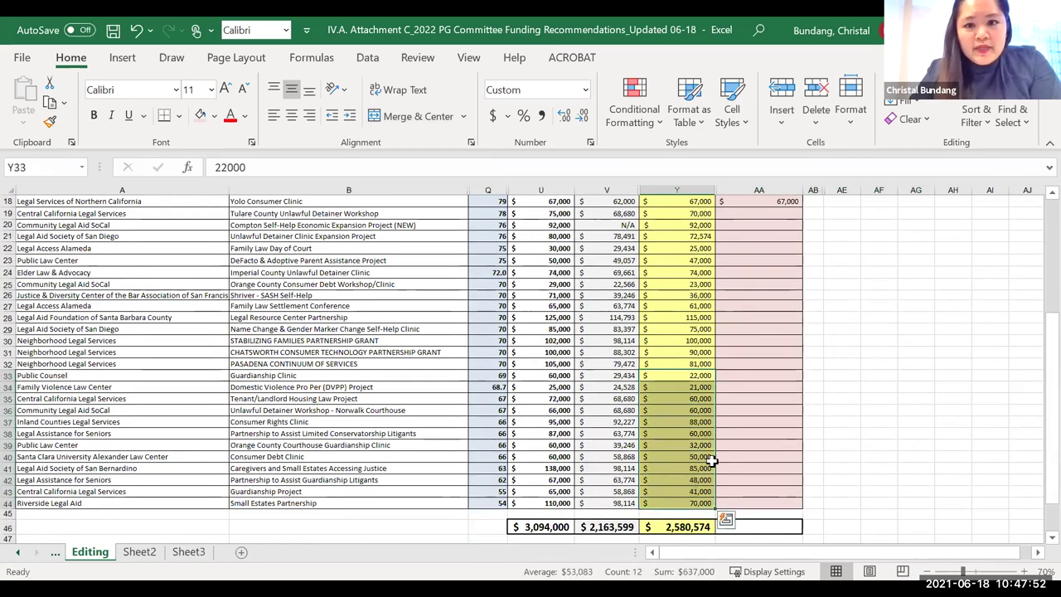
pyautogui.click(697, 420)
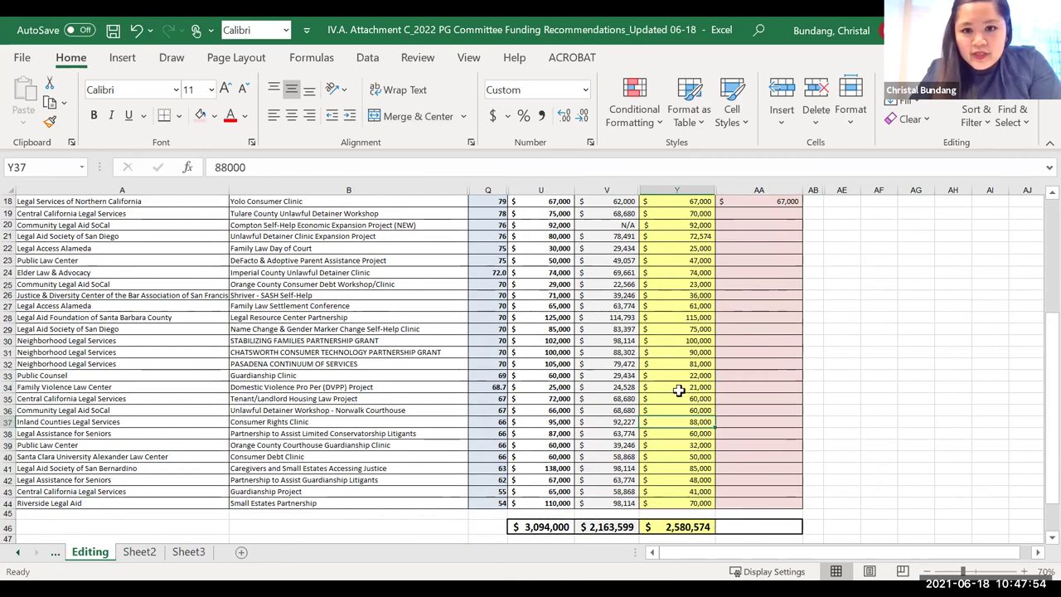
pyautogui.moveTo(677, 386); pyautogui.dragTo(683, 491)
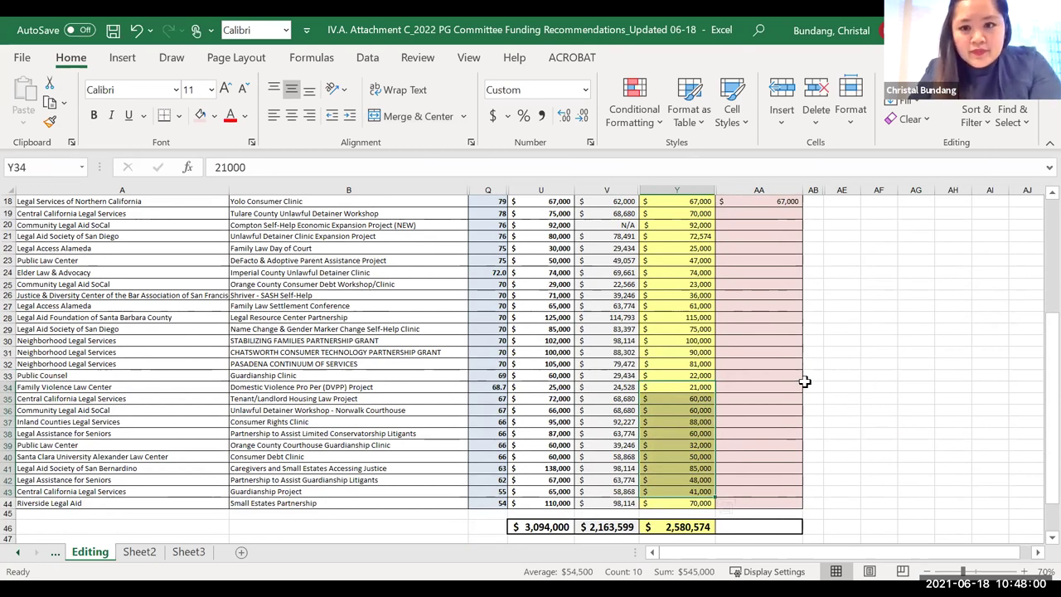
pyautogui.hotkey('ctrl', 'c')
pyautogui.click(745, 386)
pyautogui.hotkey('ctrl', 'v')
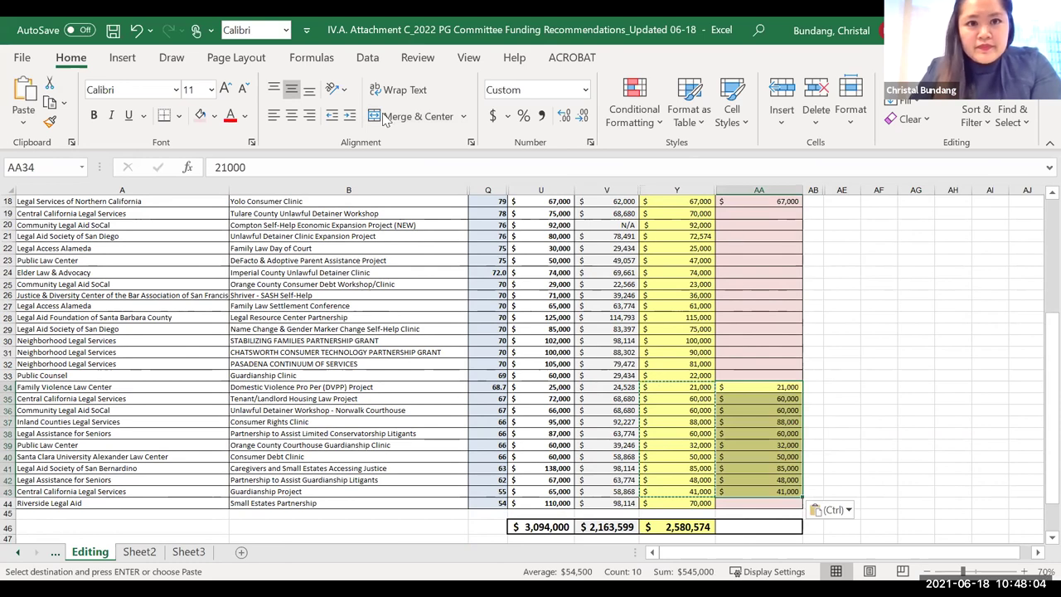
pyautogui.click(898, 452)
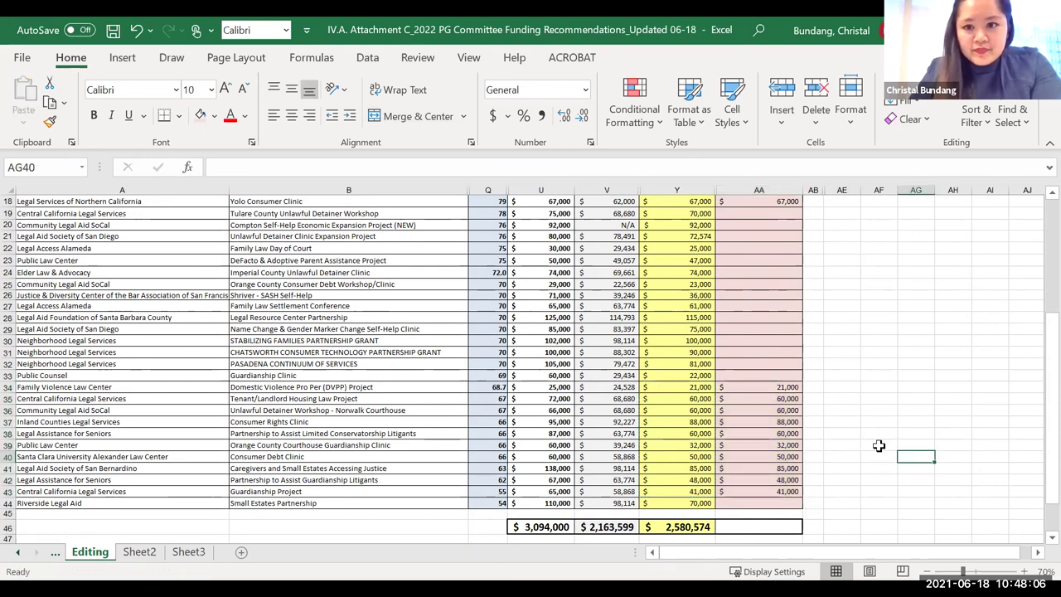
# - Extend the total formula from Y46 to AA46 to sum the June 18 recommendations, and give AA46 the light red fill
pyautogui.scroll(4, 887, 448)
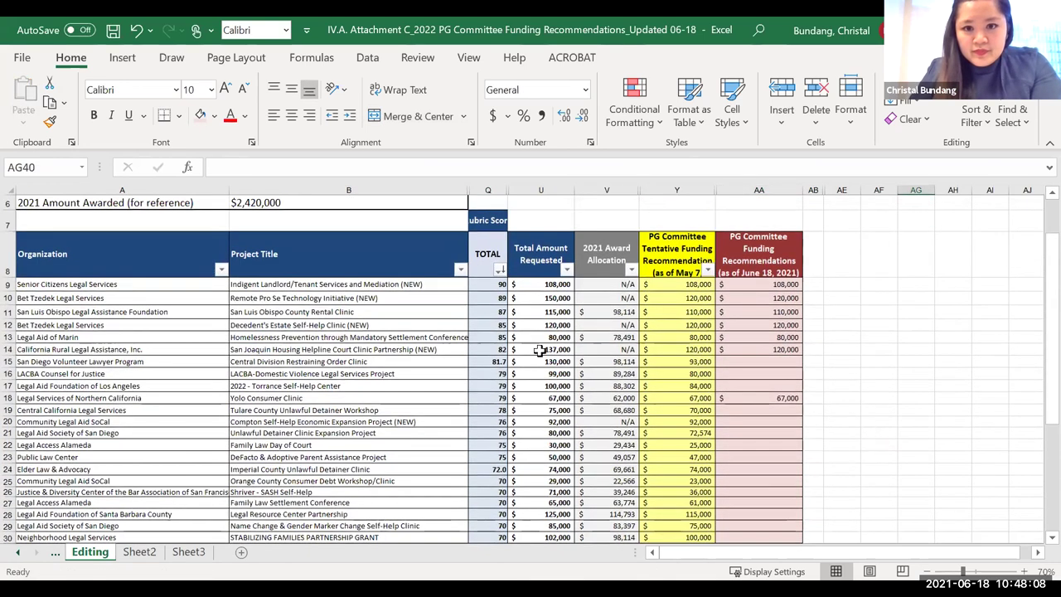
pyautogui.click(671, 364)
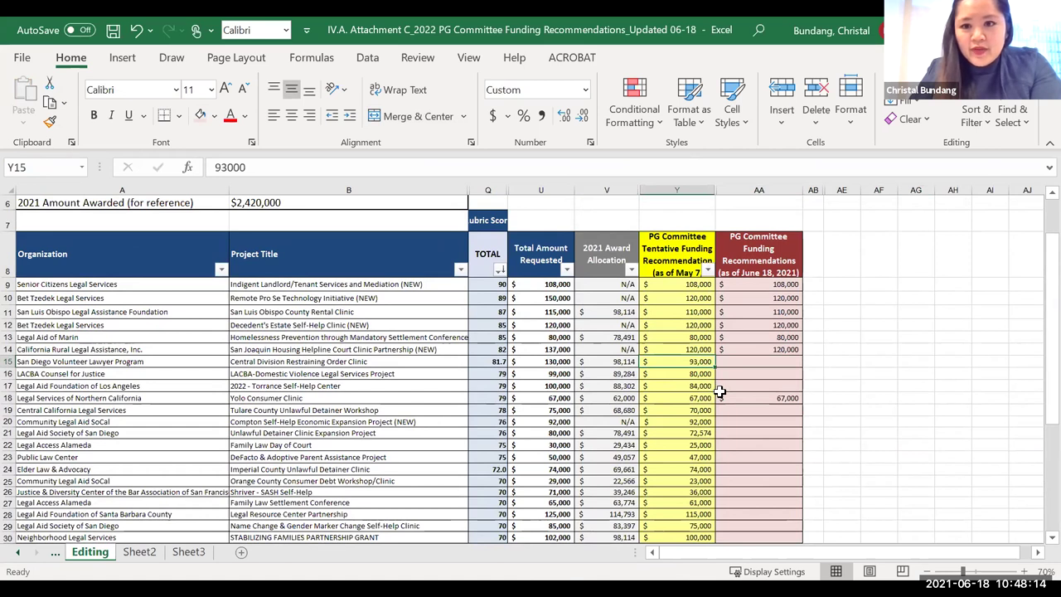
pyautogui.scroll(-5, 718, 394)
pyautogui.click(718, 491)
pyautogui.moveTo(716, 497); pyautogui.dragTo(779, 492)
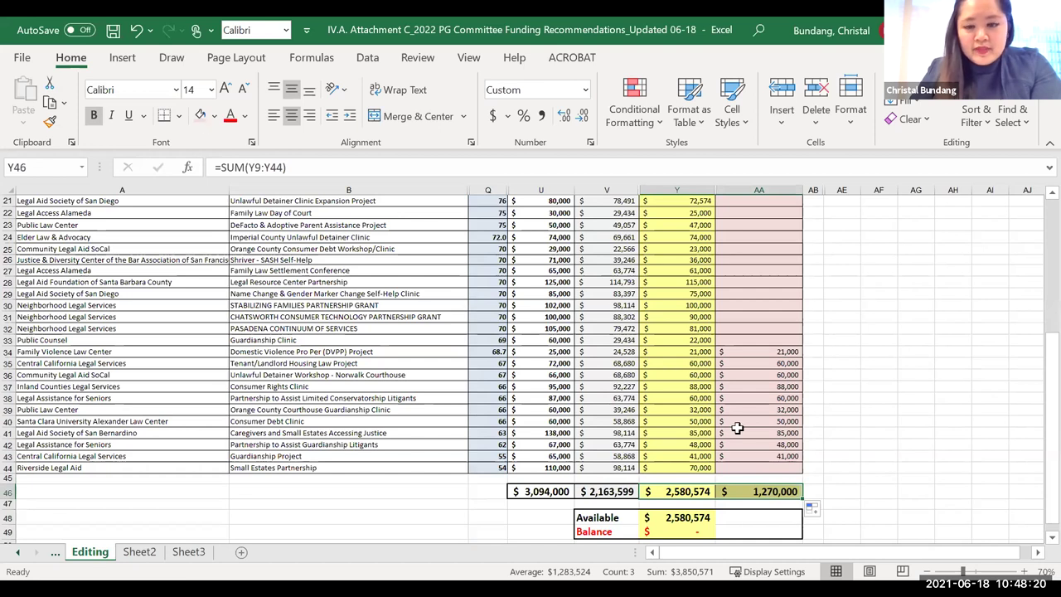
pyautogui.click(750, 495)
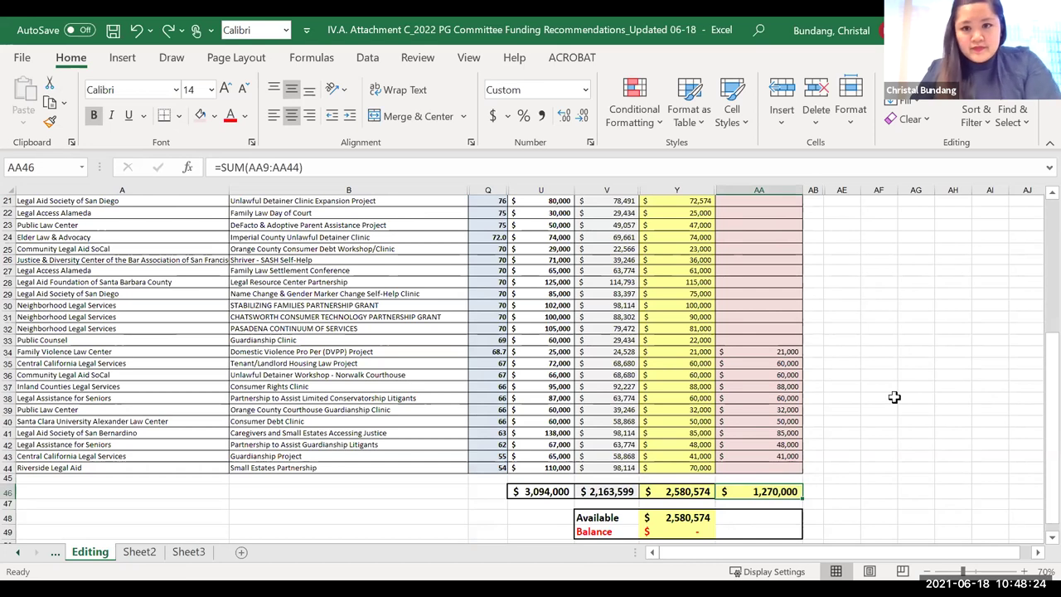
# - Check which projects still lack a June 18 recommendation between rows 15 and 33, and examine the totals and balance rows
pyautogui.scroll(4, 891, 398)
pyautogui.click(730, 422)
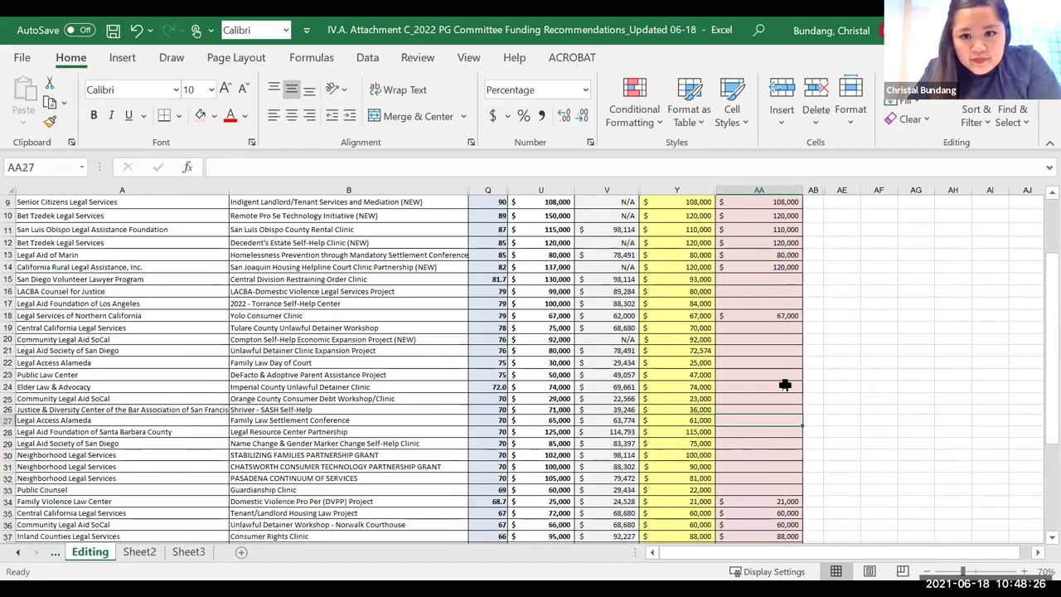
pyautogui.press('Down')
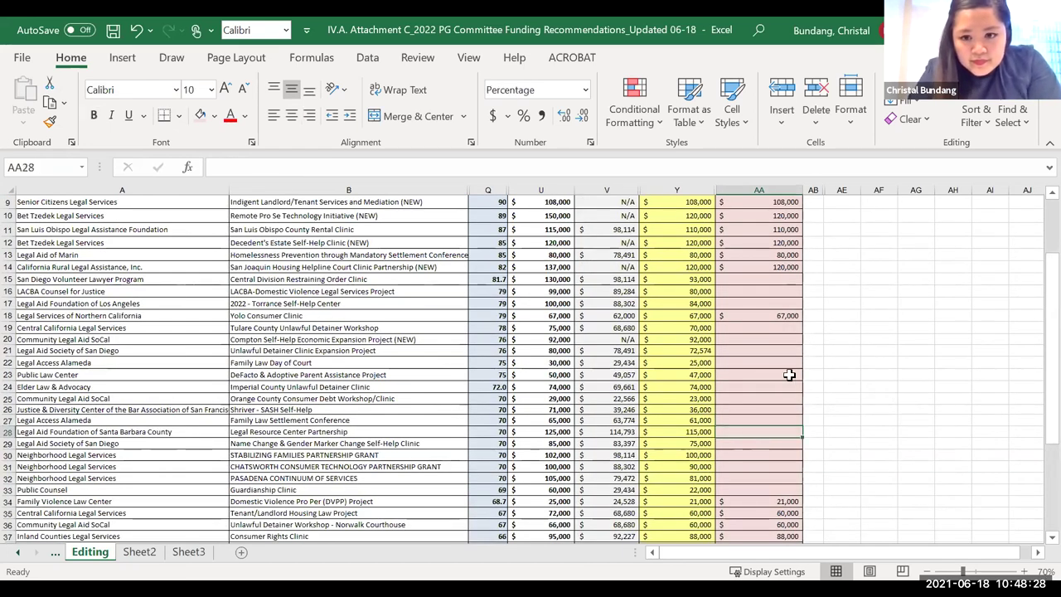
pyautogui.press('Down')
pyautogui.press('Down')
pyautogui.press('Down')
pyautogui.press('Down')
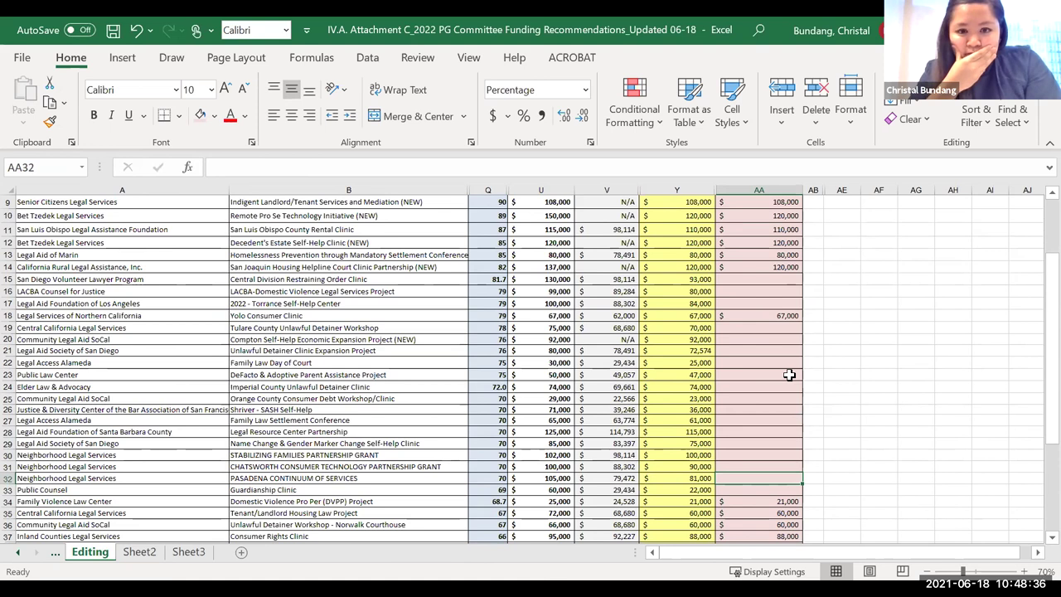
pyautogui.scroll(1, 795, 374)
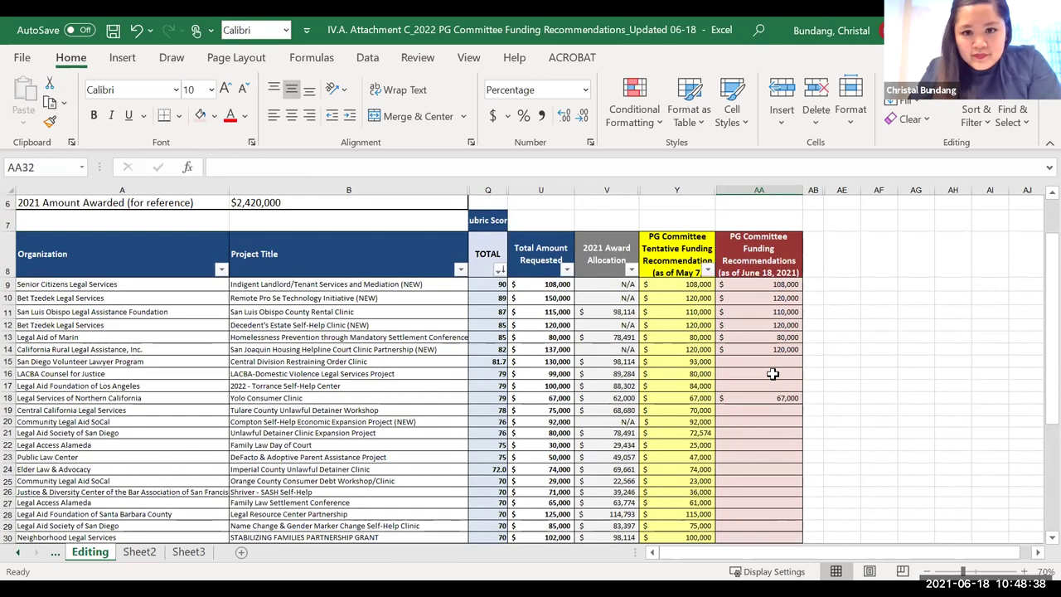
pyautogui.click(775, 363)
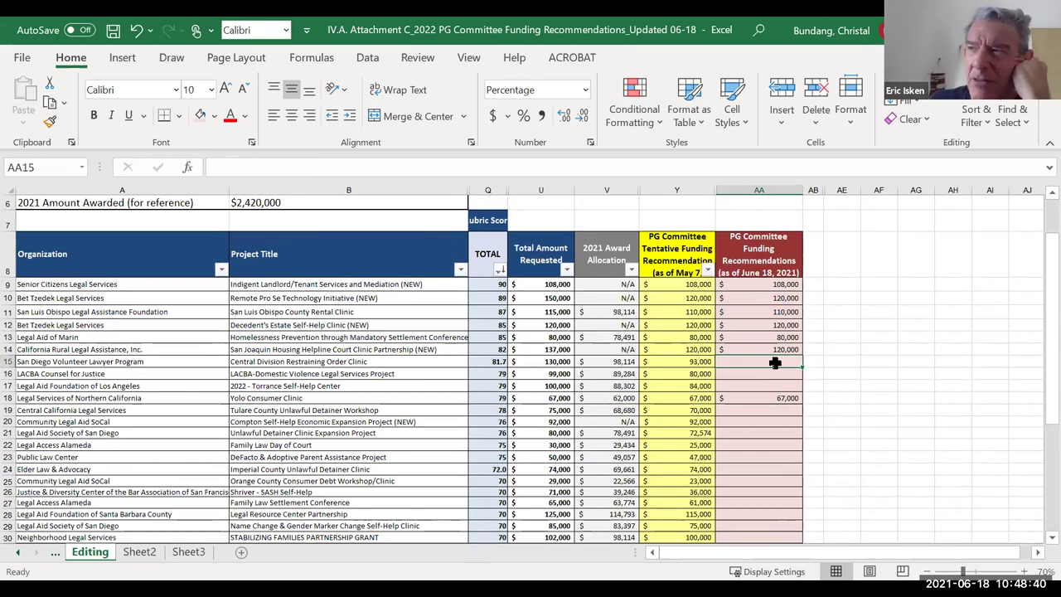
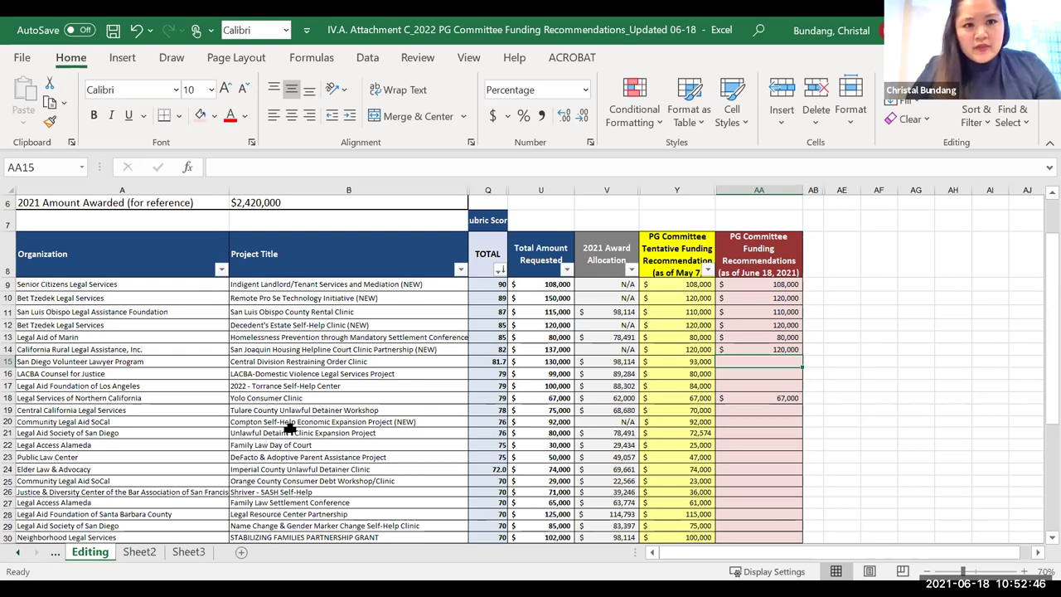
pyautogui.scroll(-6, 307, 451)
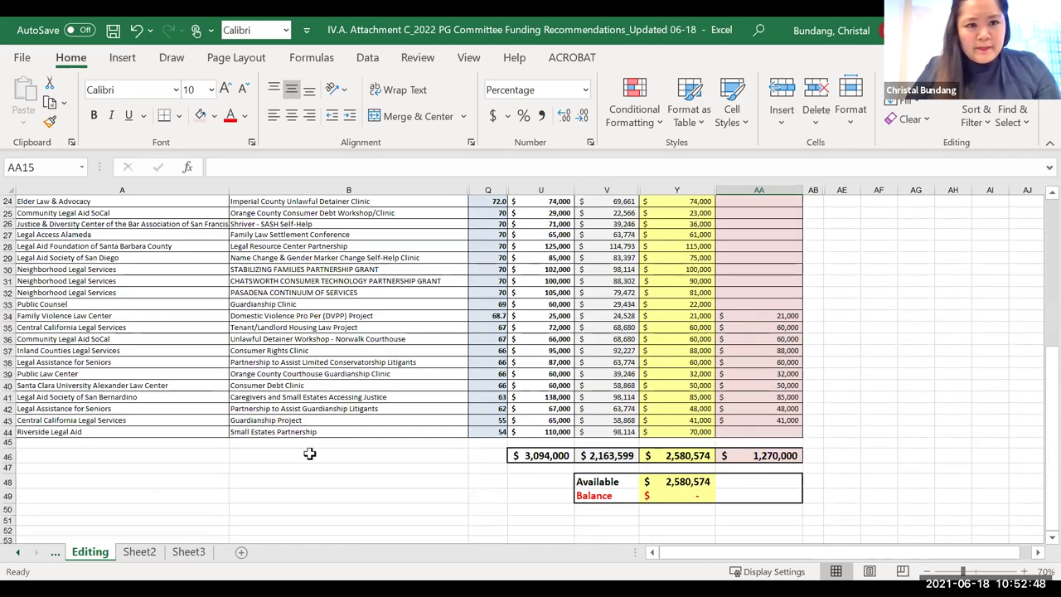